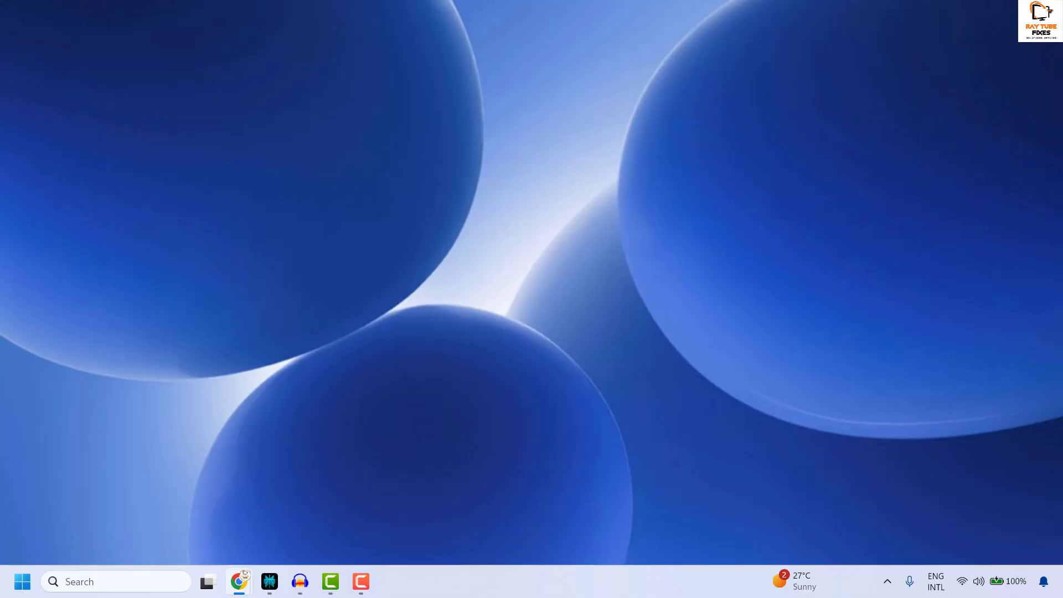
- Open the Control Panel by running the command control from the Run dialog
key("alt+Tab")
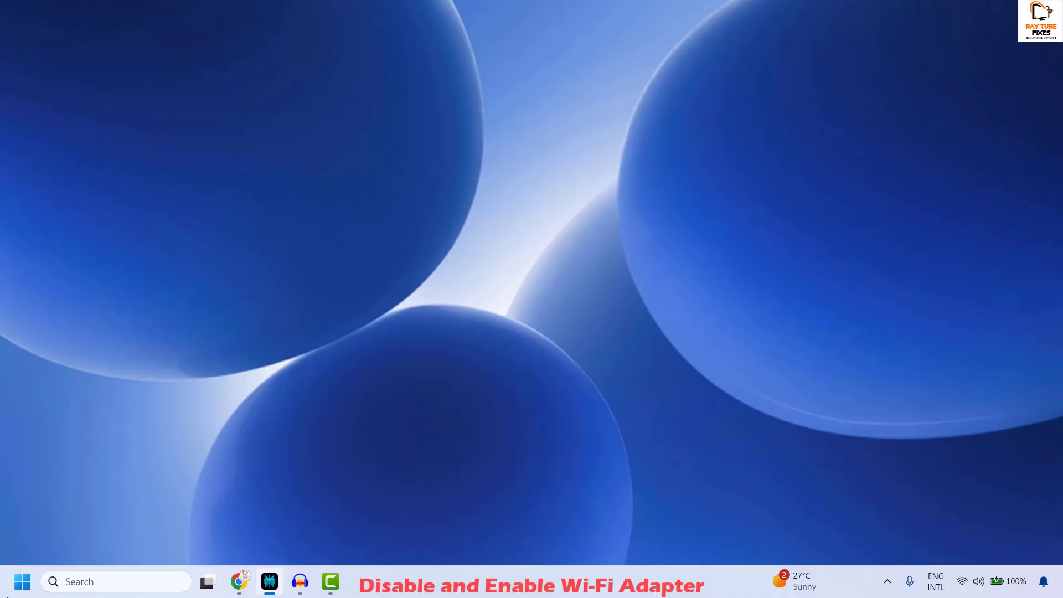
left_click(23, 585)
right_click(23, 585)
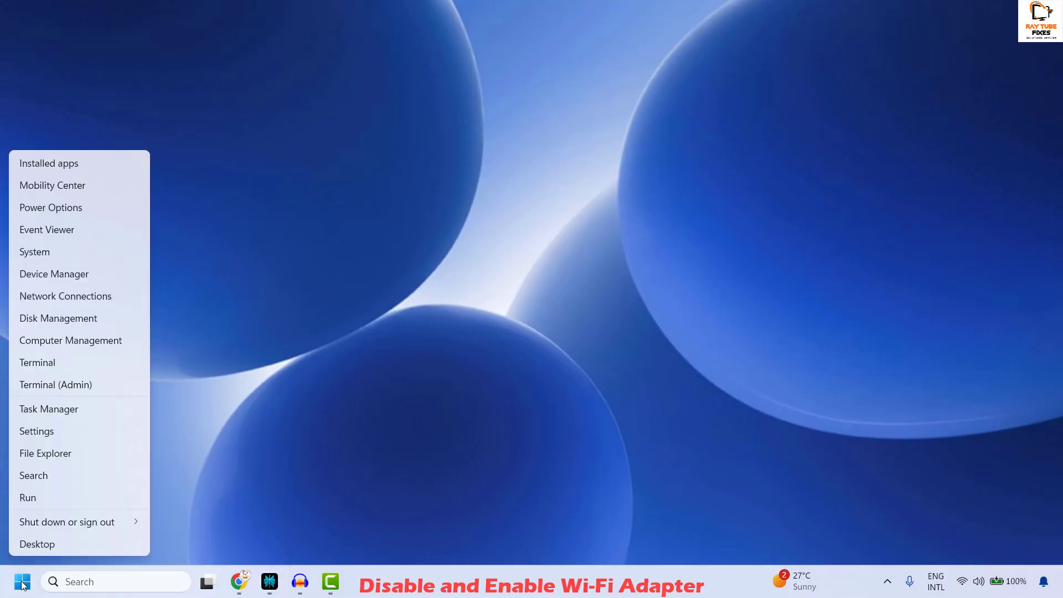
left_click(42, 498)
type("control")
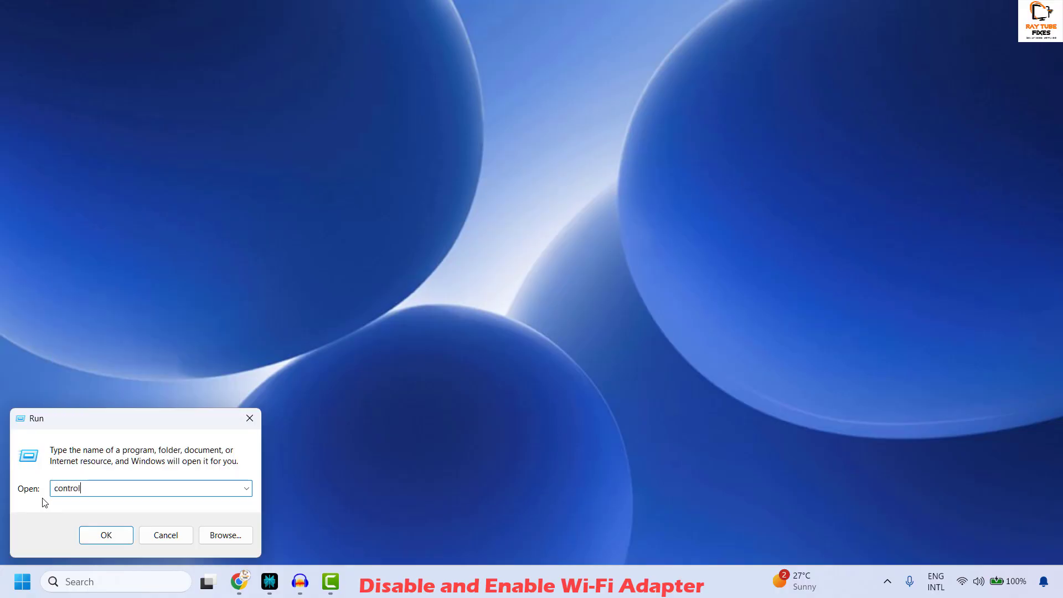
left_click(125, 539)
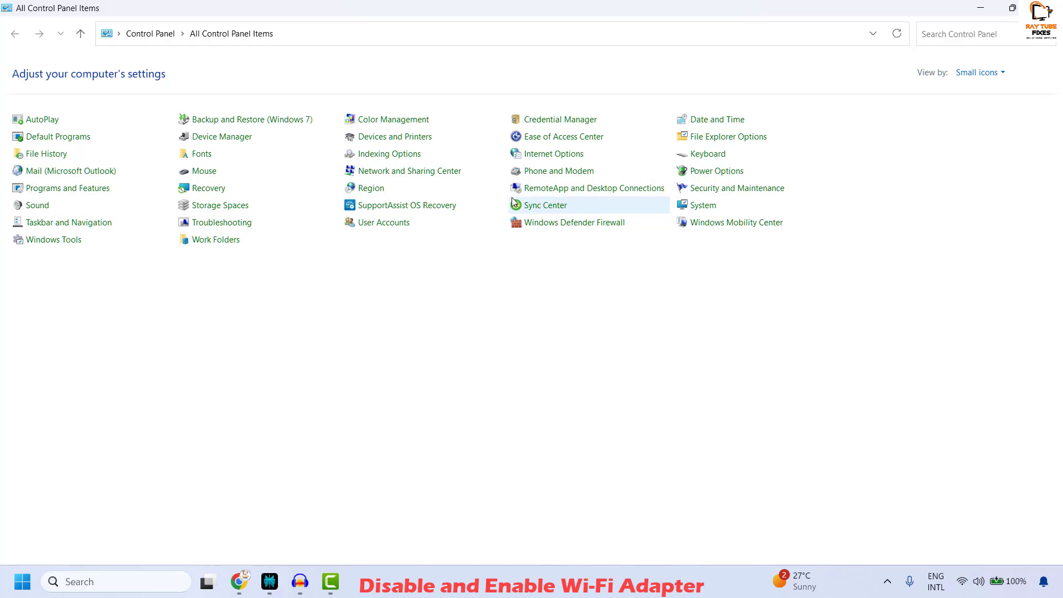
- Display the Control Panel items as large icons and open the adapter settings from Network and Sharing Center
left_click(994, 73)
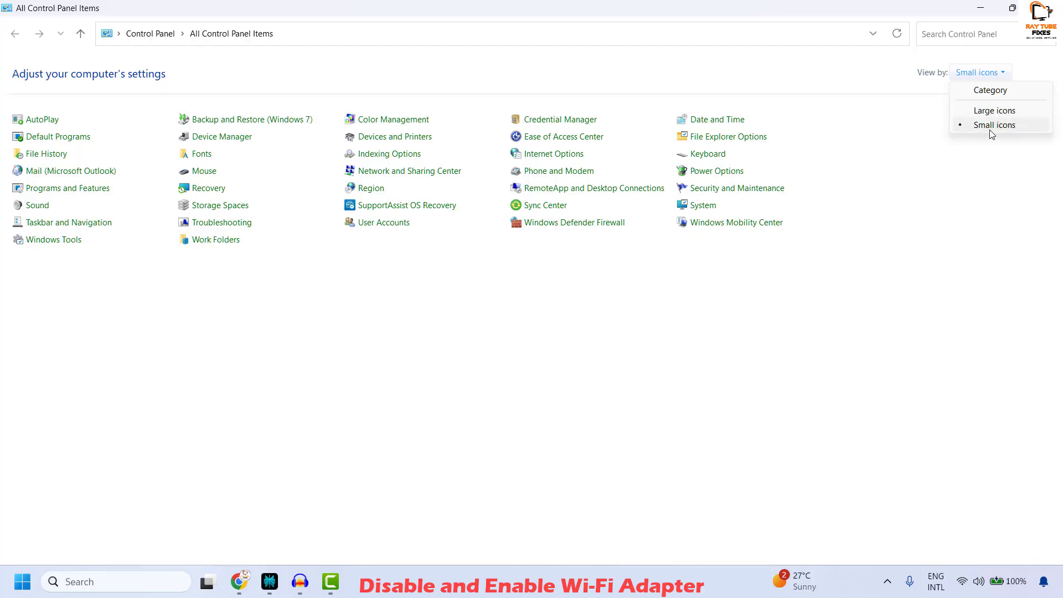
left_click(997, 111)
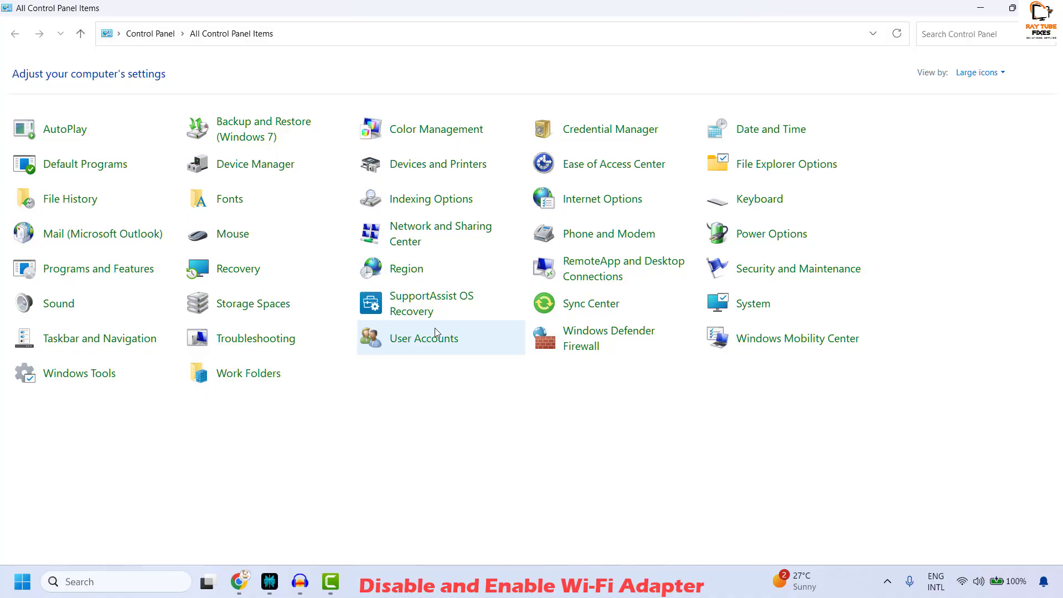
left_click(439, 236)
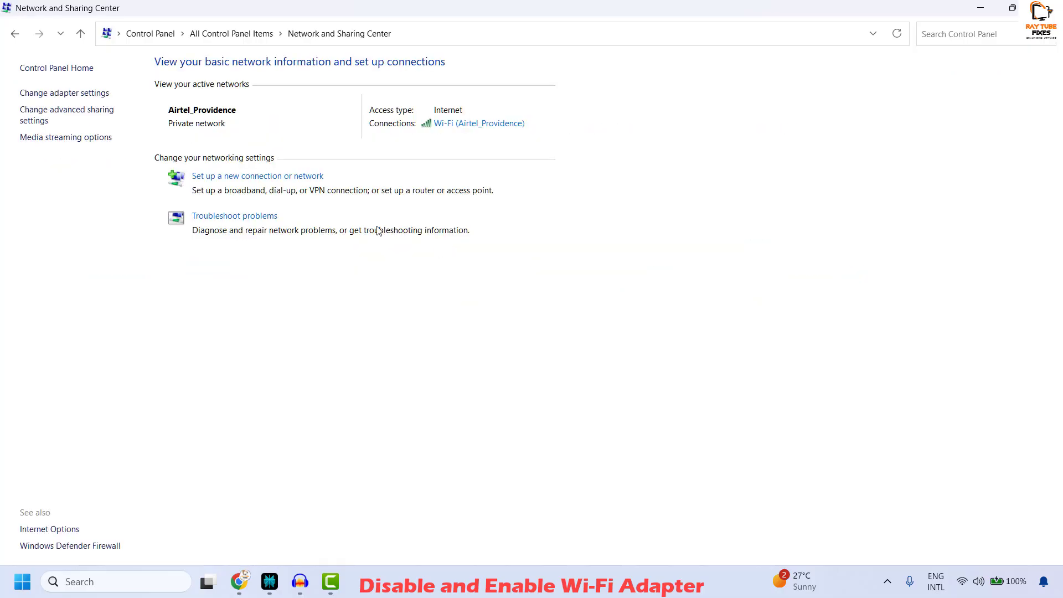
left_click(65, 94)
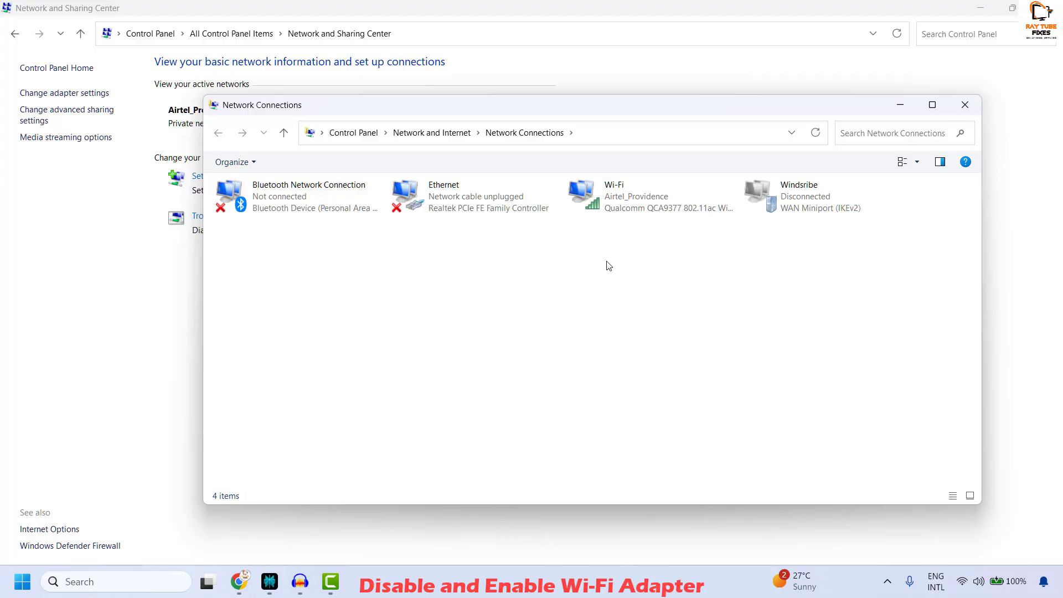
- View the actions available for the Wi-Fi adapter, including Disable, and close both network windows
left_click(635, 198)
right_click(636, 199)
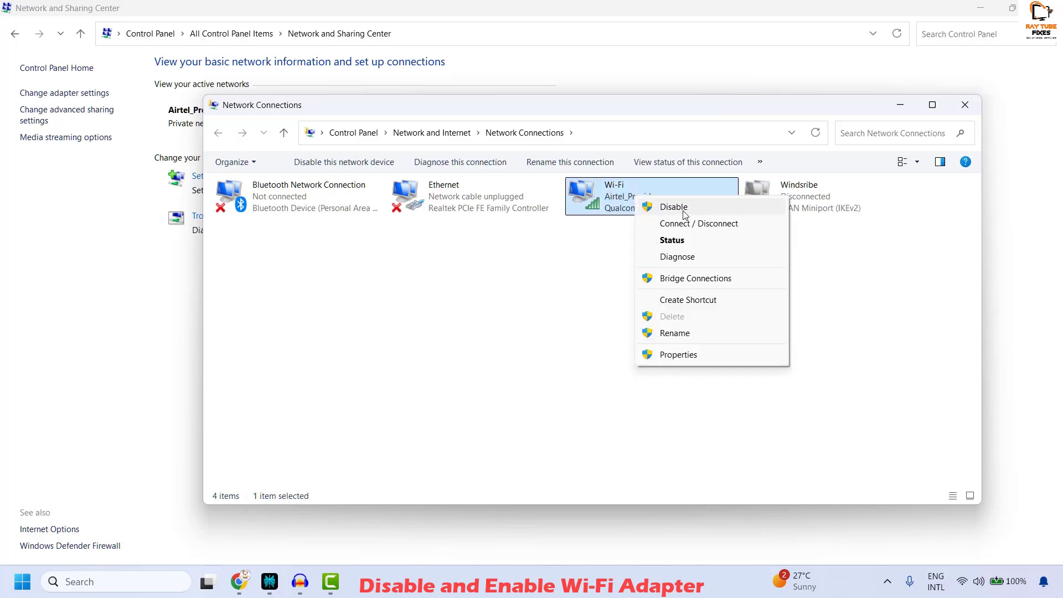
left_click(491, 295)
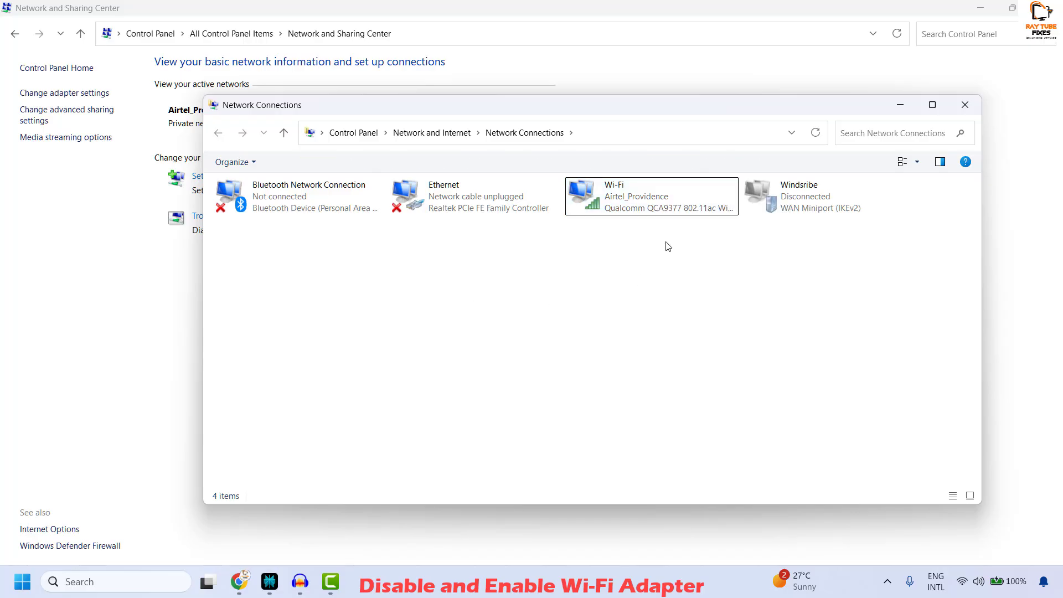
right_click(633, 200)
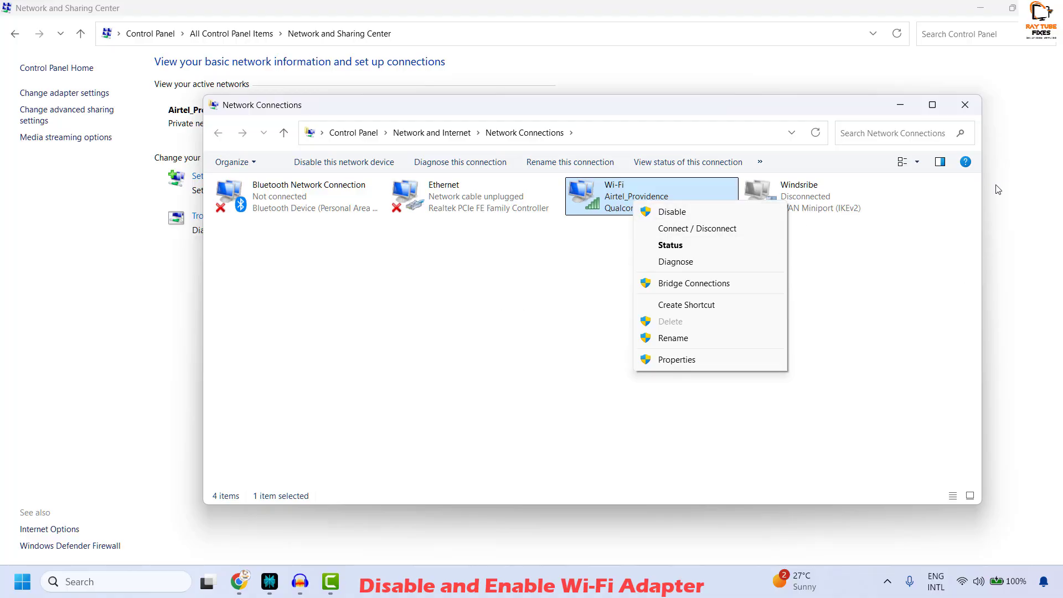
left_click(965, 104)
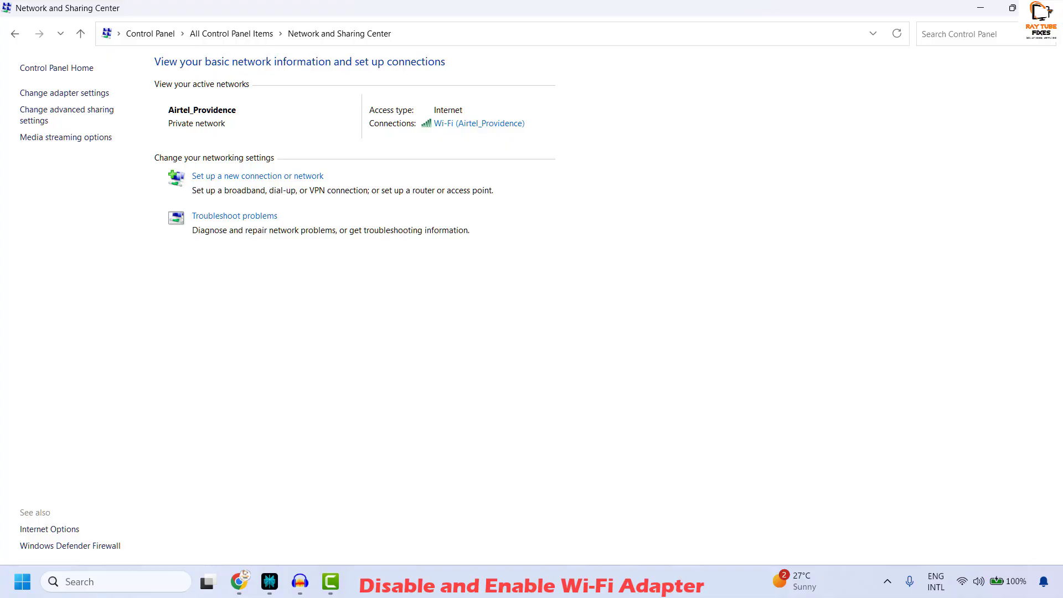
left_click(1044, 8)
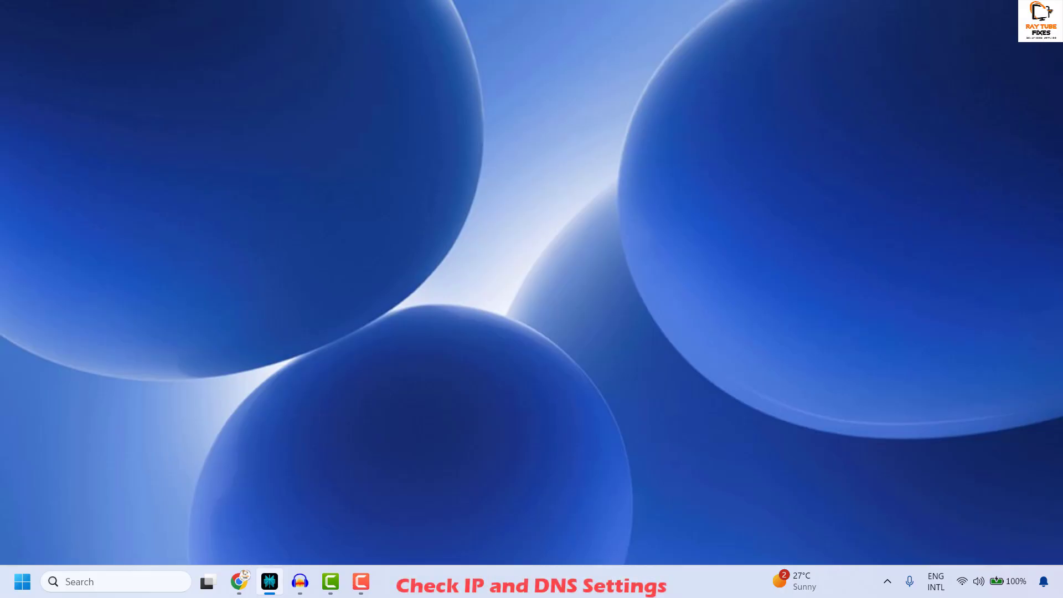
- Open the properties of the connected Wi-Fi network in the Windows Settings app
right_click(24, 581)
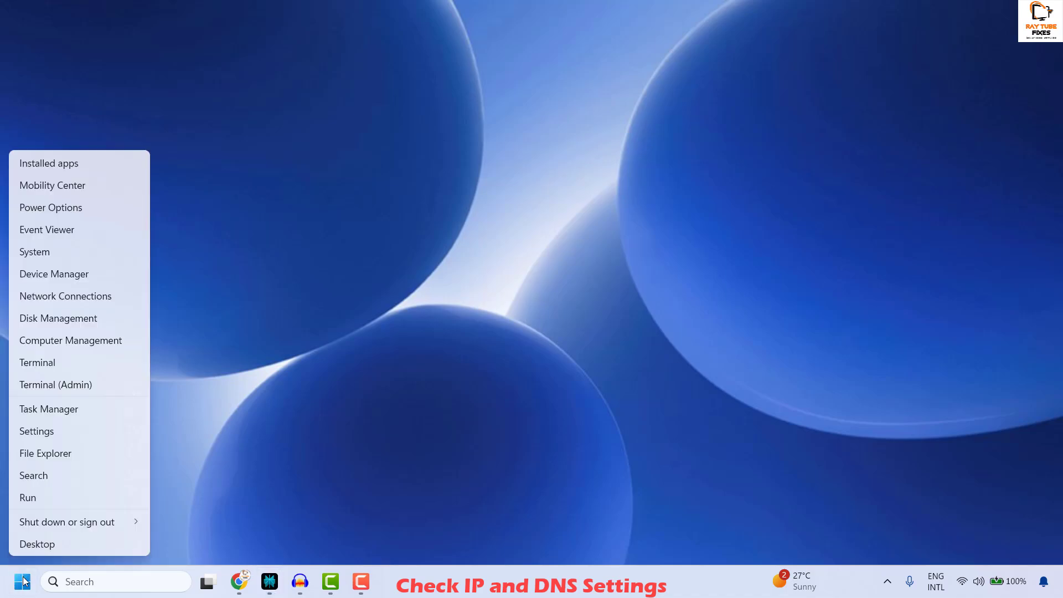
left_click(37, 431)
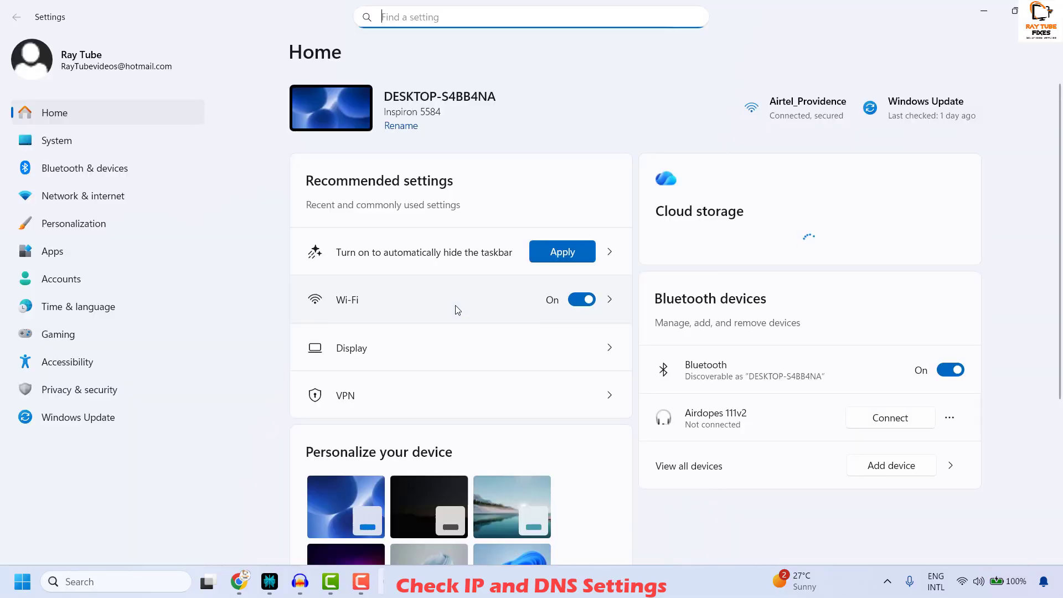
left_click(95, 195)
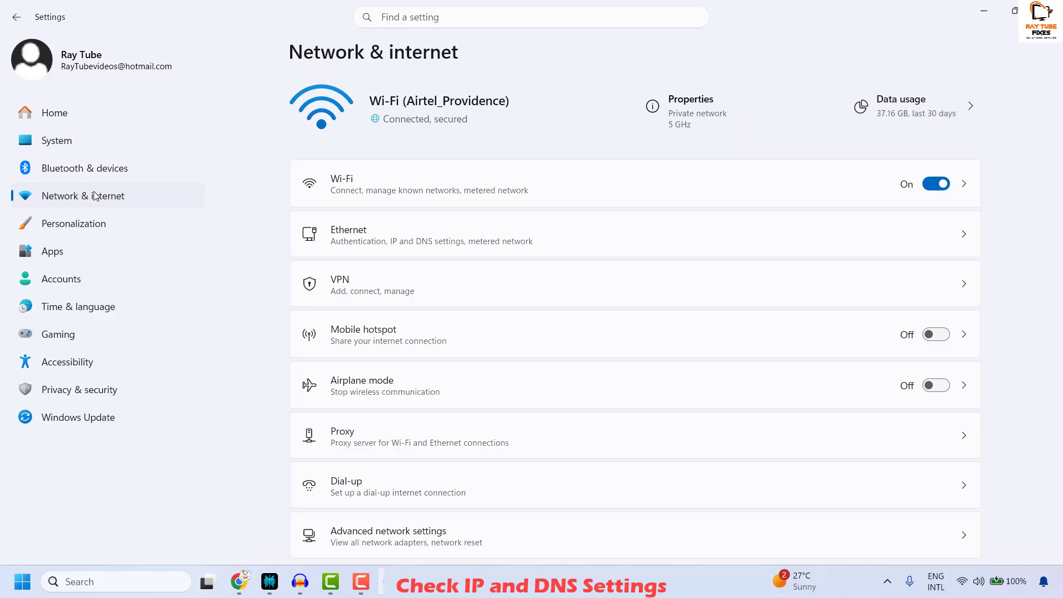
left_click(408, 186)
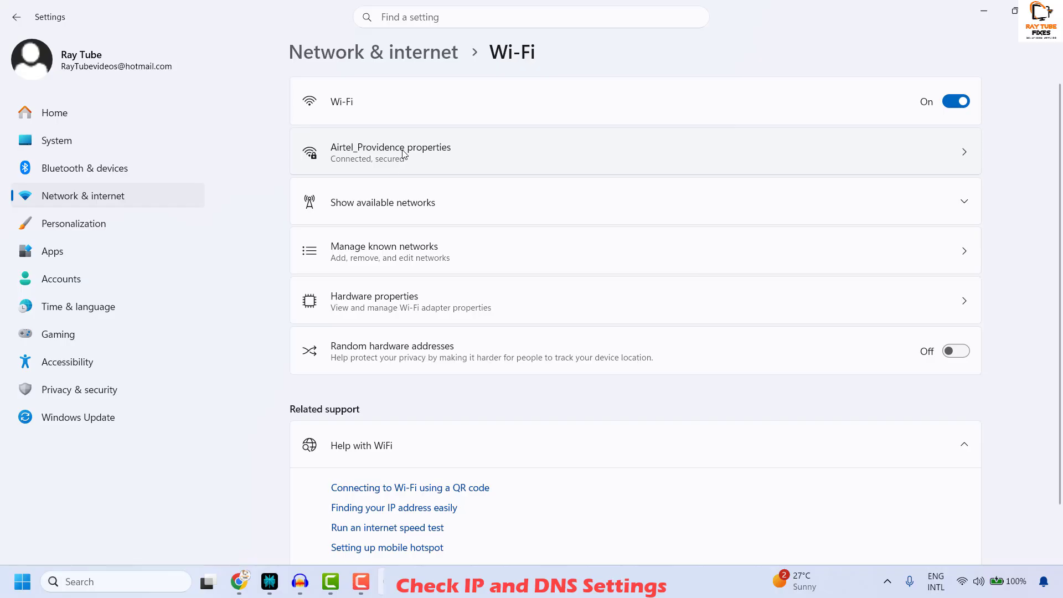
left_click(486, 164)
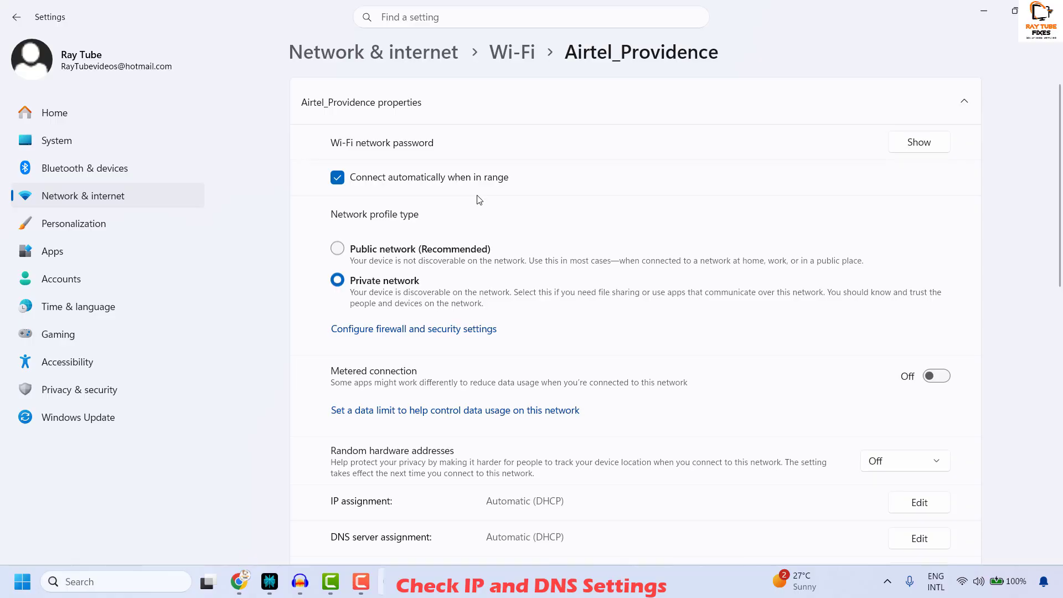
- Set the Wi-Fi network's IP assignment to Automatic (DHCP) and save it
scroll(480, 199, "down", 5)
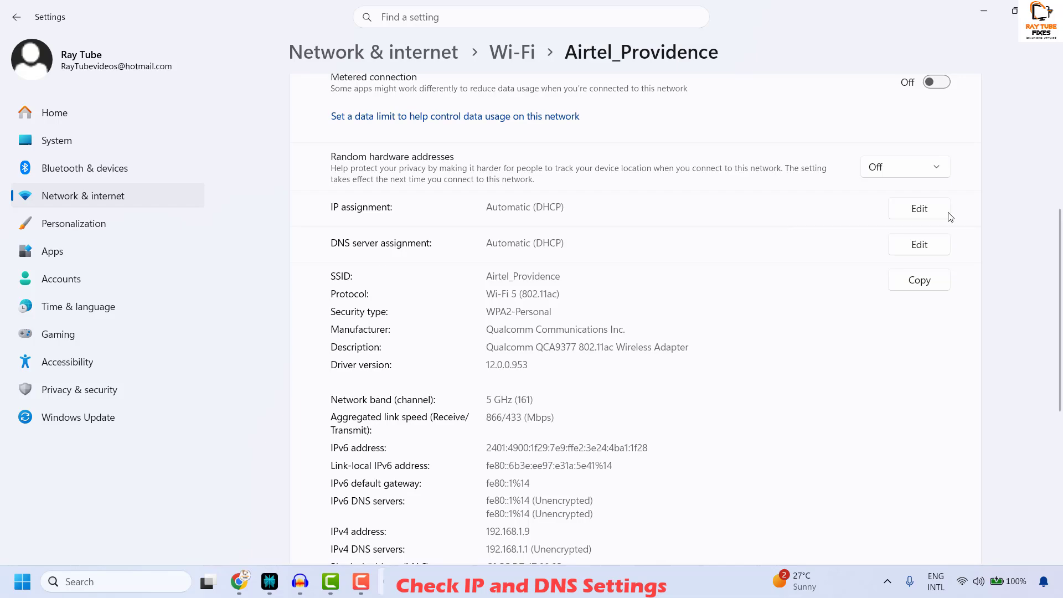
left_click(919, 209)
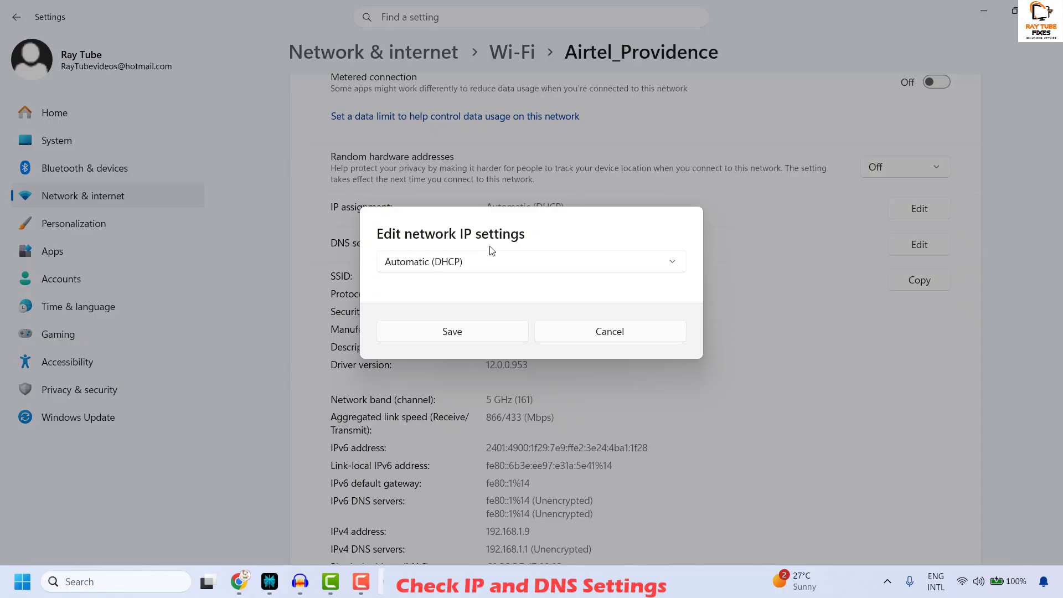
left_click(441, 268)
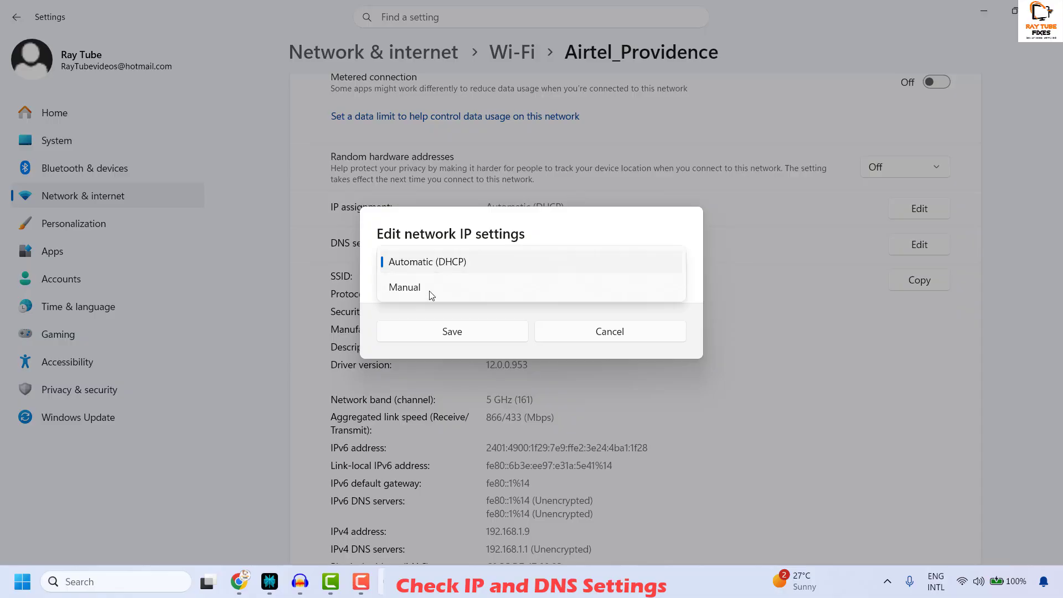
left_click(447, 262)
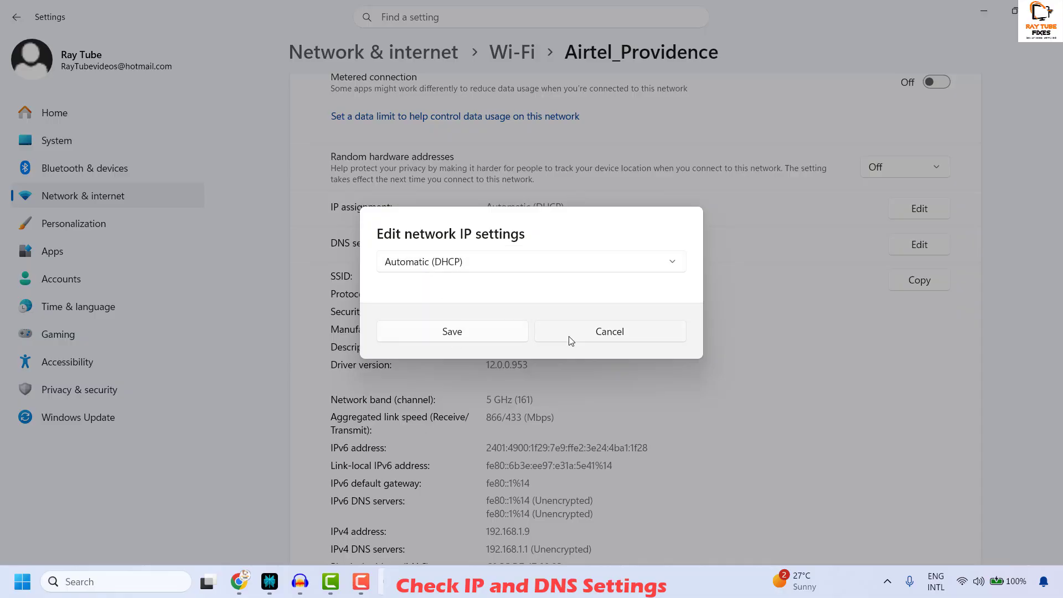
left_click(507, 336)
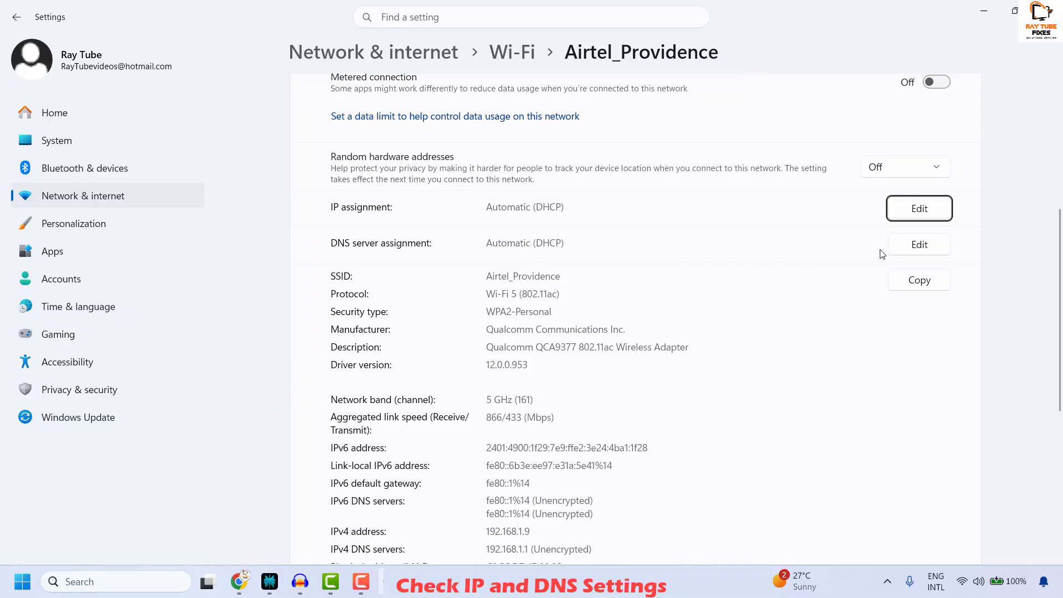
- Set the Wi-Fi network's DNS server assignment to Automatic (DHCP) and save it
left_click(920, 243)
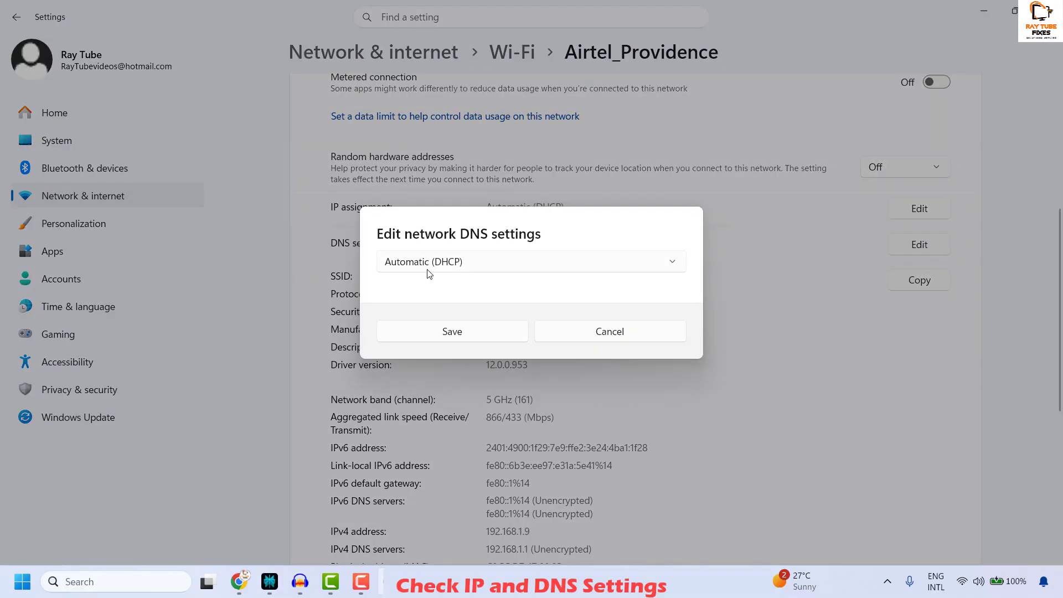
left_click(435, 266)
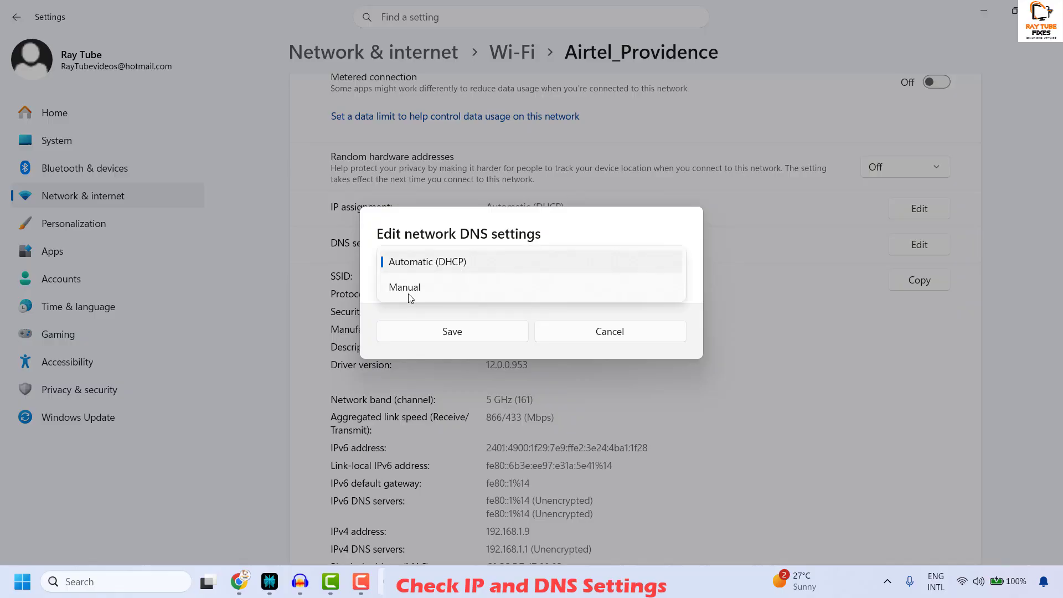
left_click(418, 266)
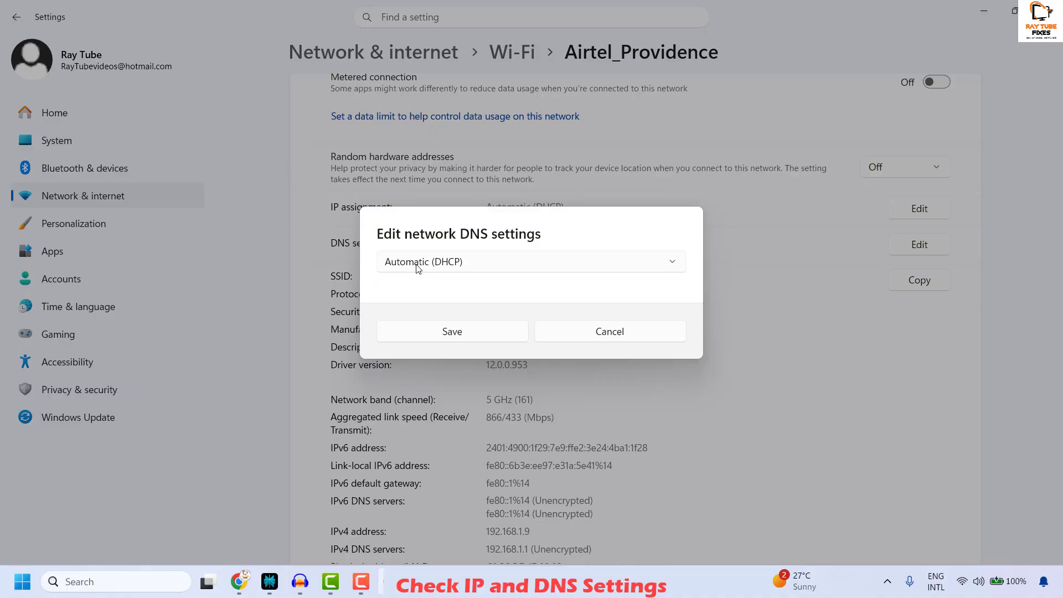
left_click(449, 335)
scroll(478, 322, "down", 4)
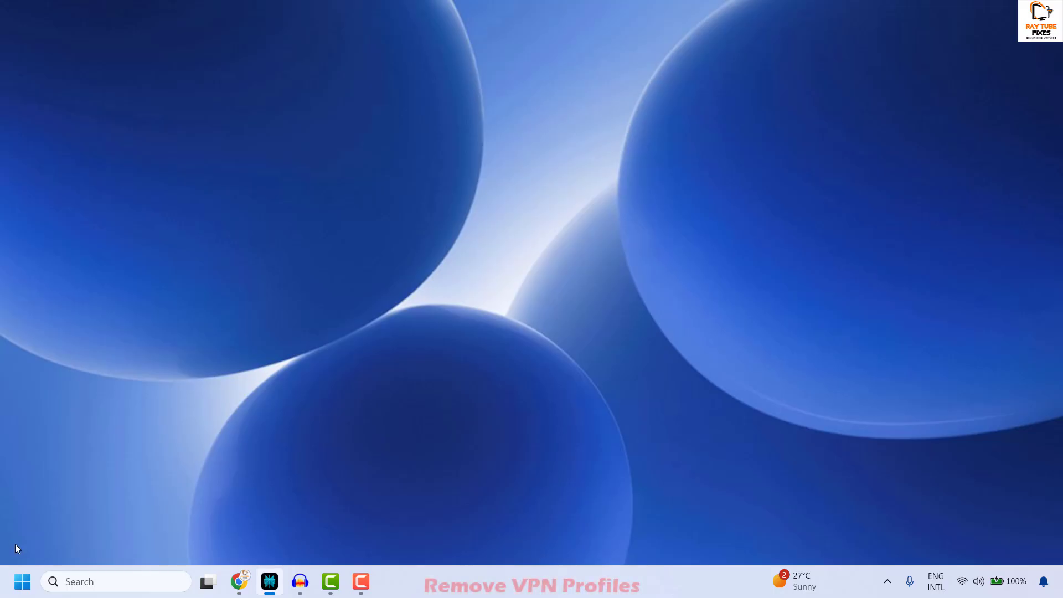
- Open the VPN page of the network and internet section in Windows Settings
right_click(15, 576)
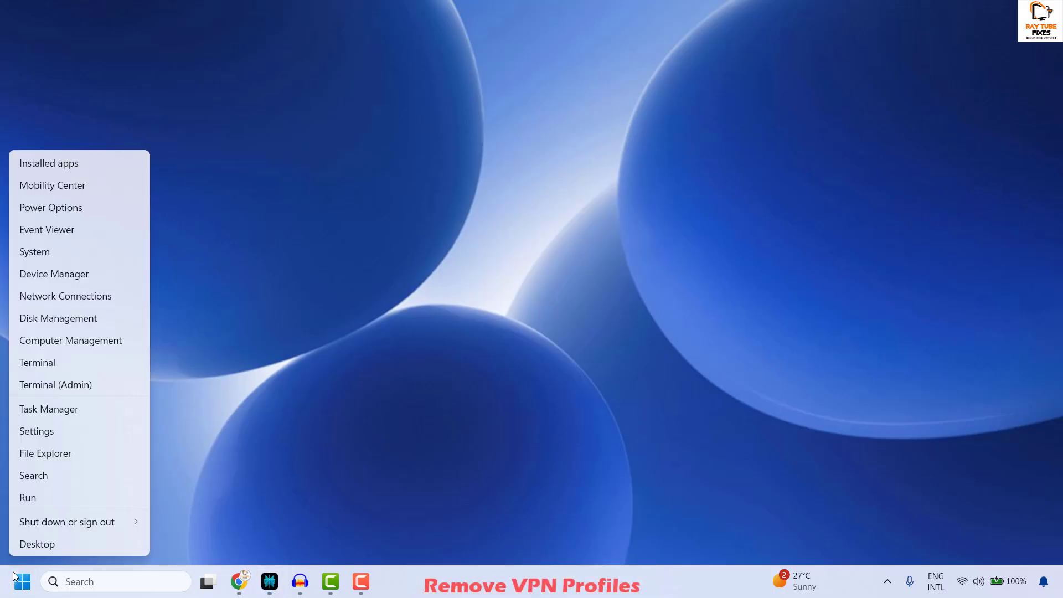
left_click(50, 435)
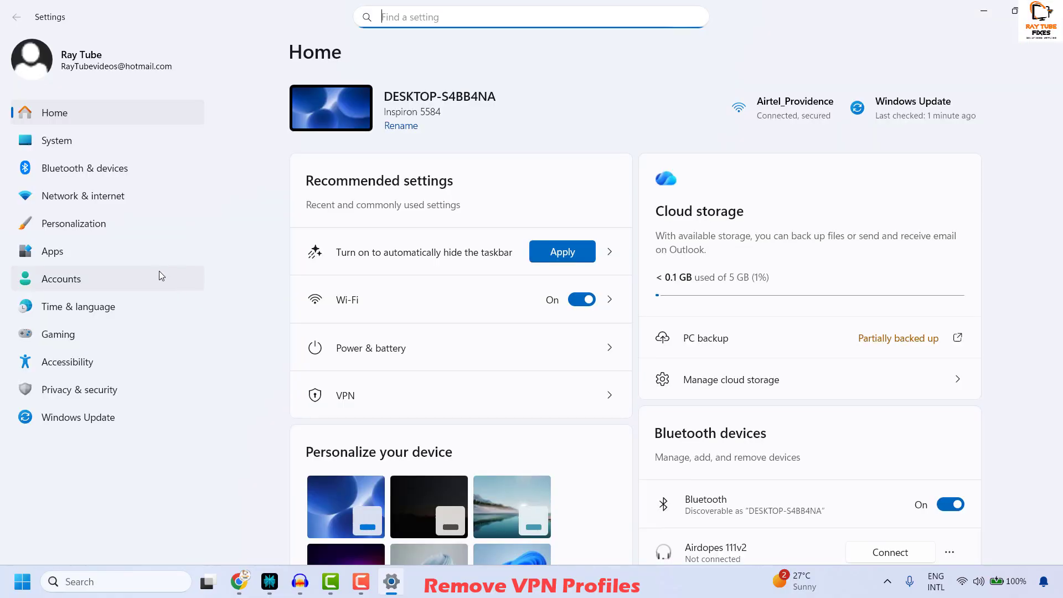
left_click(89, 200)
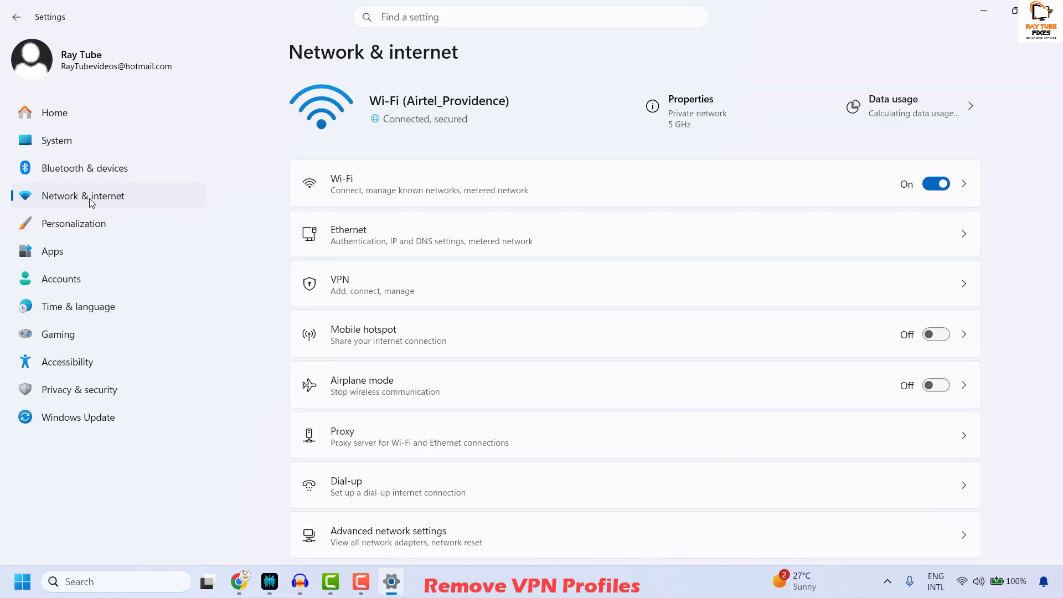
left_click(423, 285)
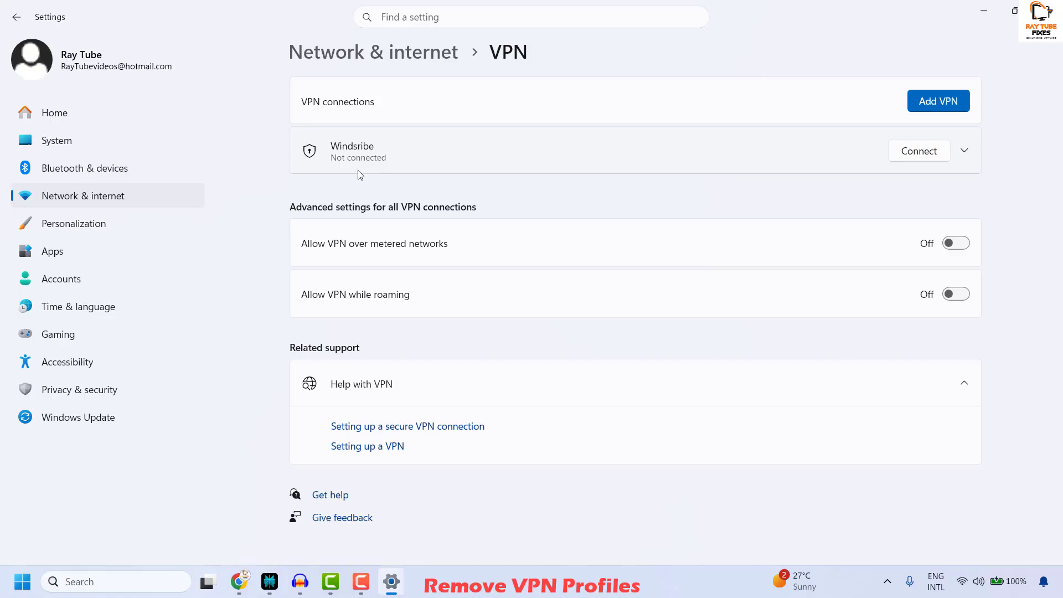
- Remove the Windsribe VPN connection, confirm the removal, and close Settings
left_click(965, 152)
left_click(915, 194)
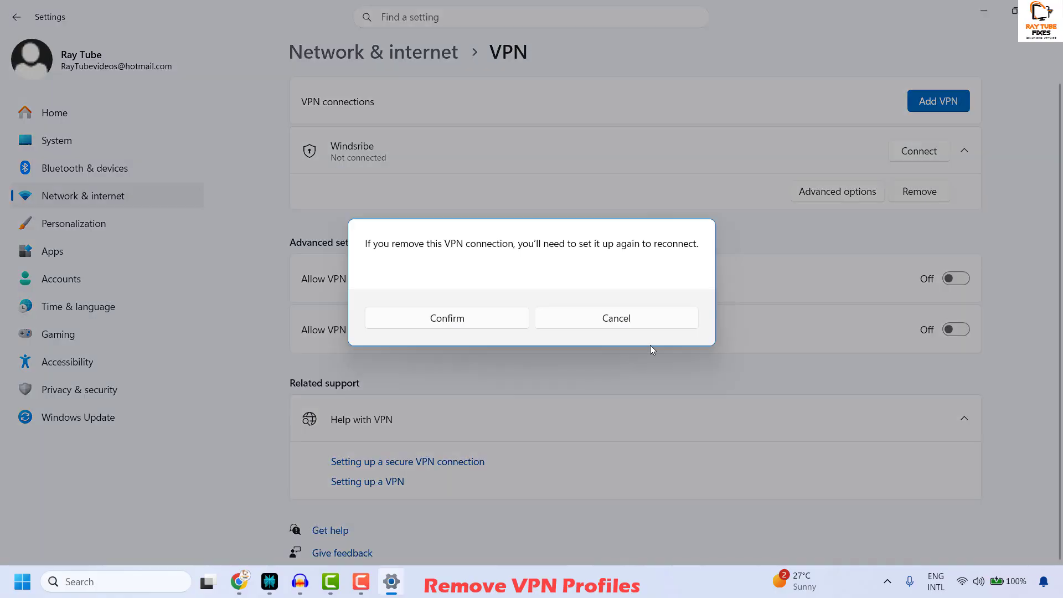
left_click(454, 320)
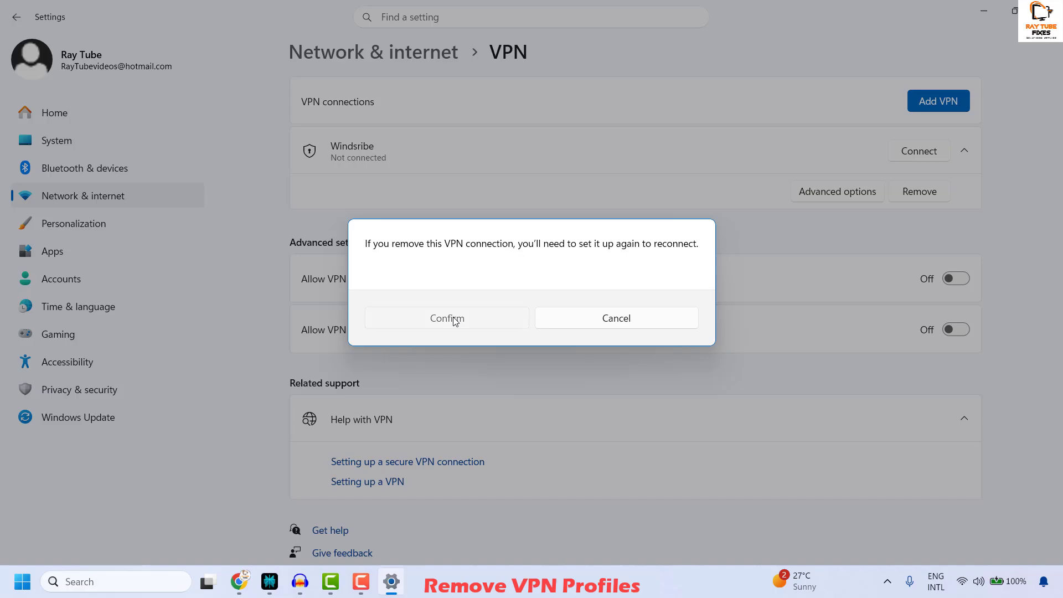
left_click(455, 321)
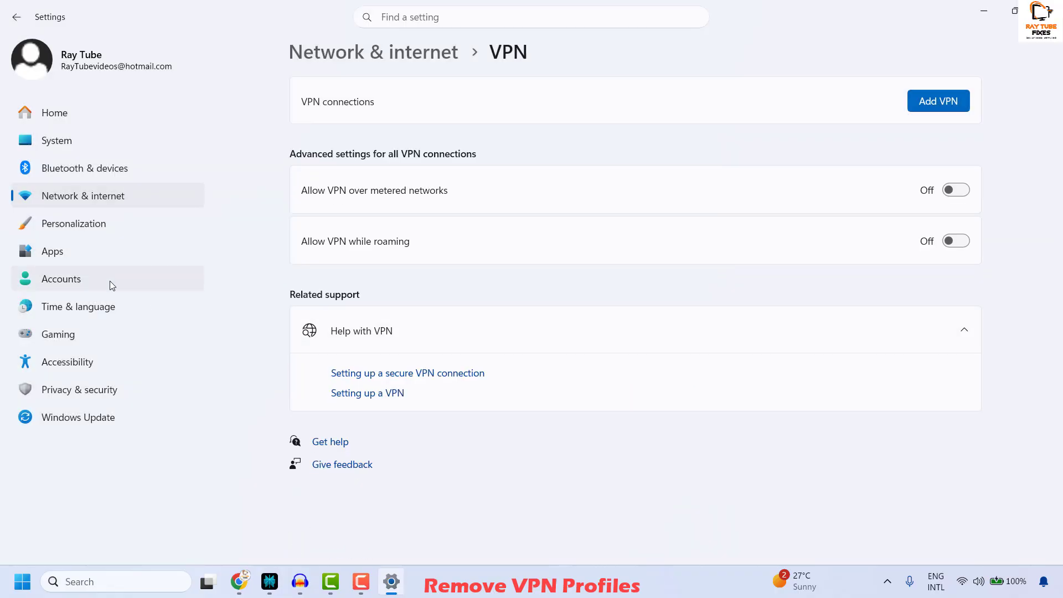
left_click(1046, 11)
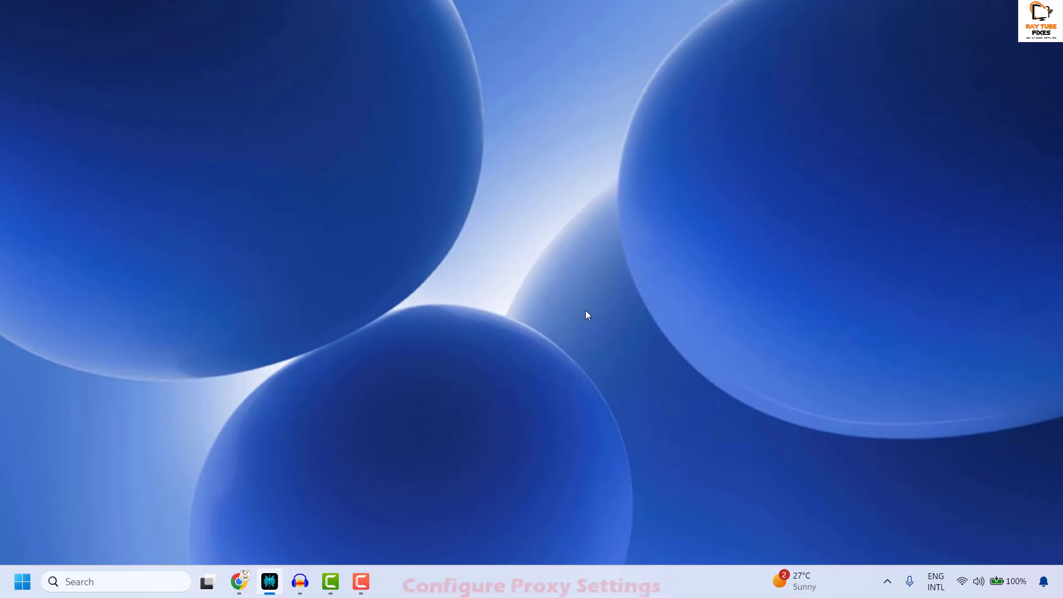
- Open the Proxy page of the network and internet section in Windows Settings
right_click(18, 586)
left_click(50, 432)
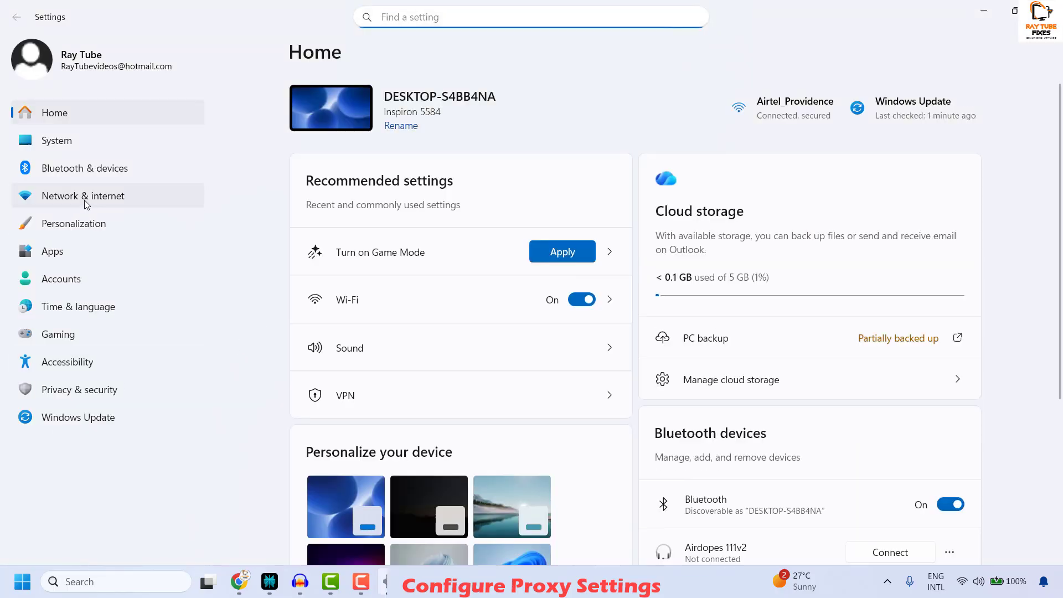
left_click(84, 198)
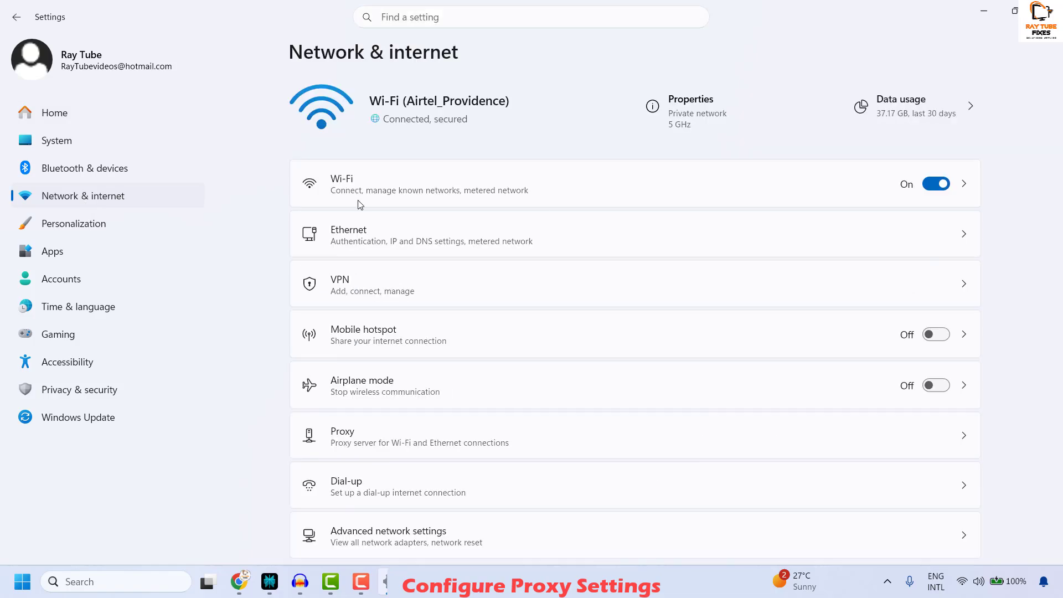
scroll(587, 284, "down", 1)
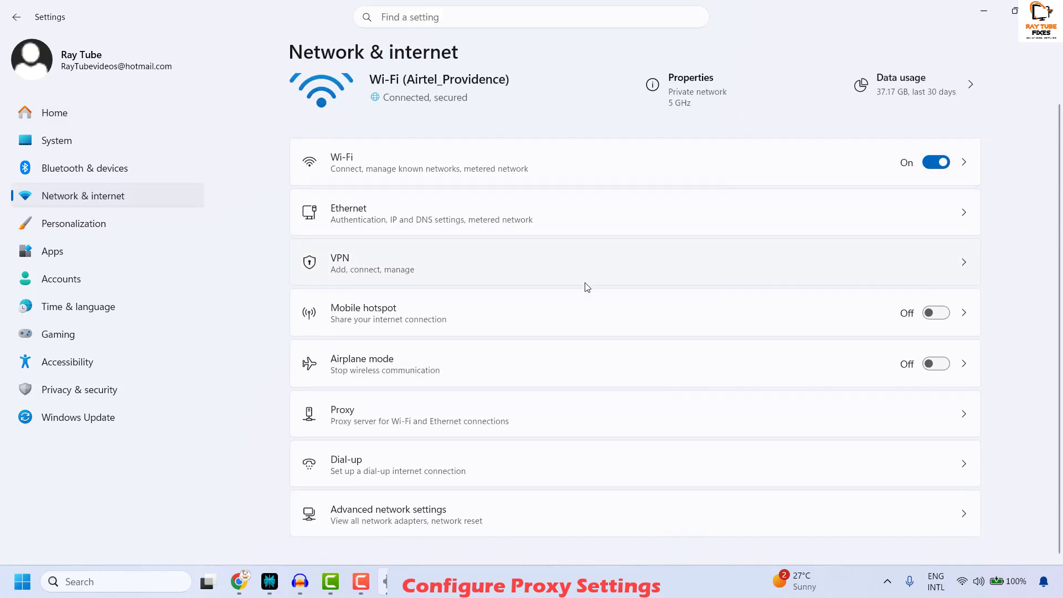
left_click(391, 421)
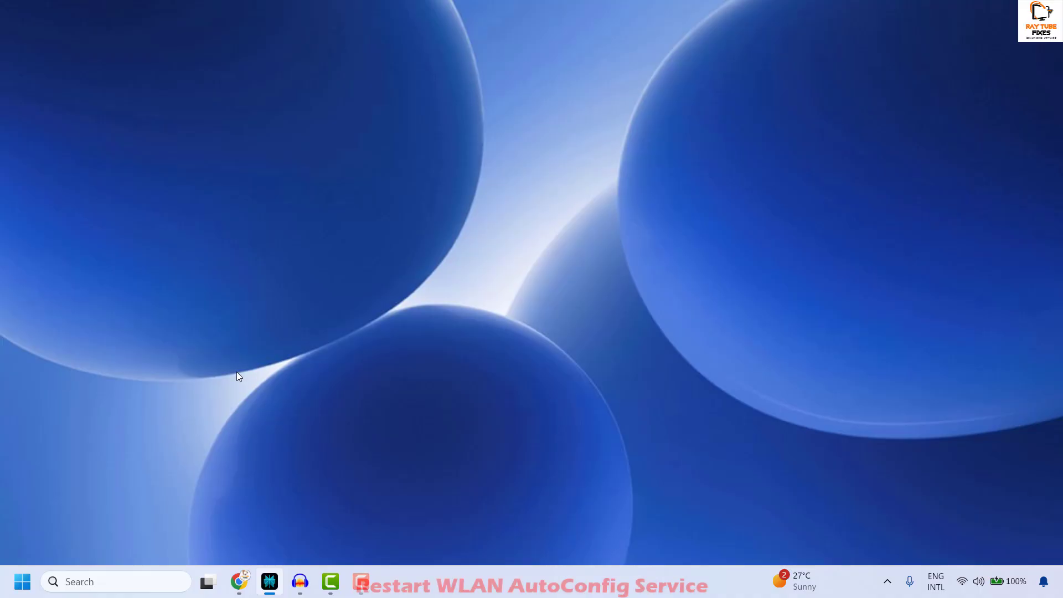
- Open the Services console by running services.msc
right_click(25, 580)
left_click(36, 500)
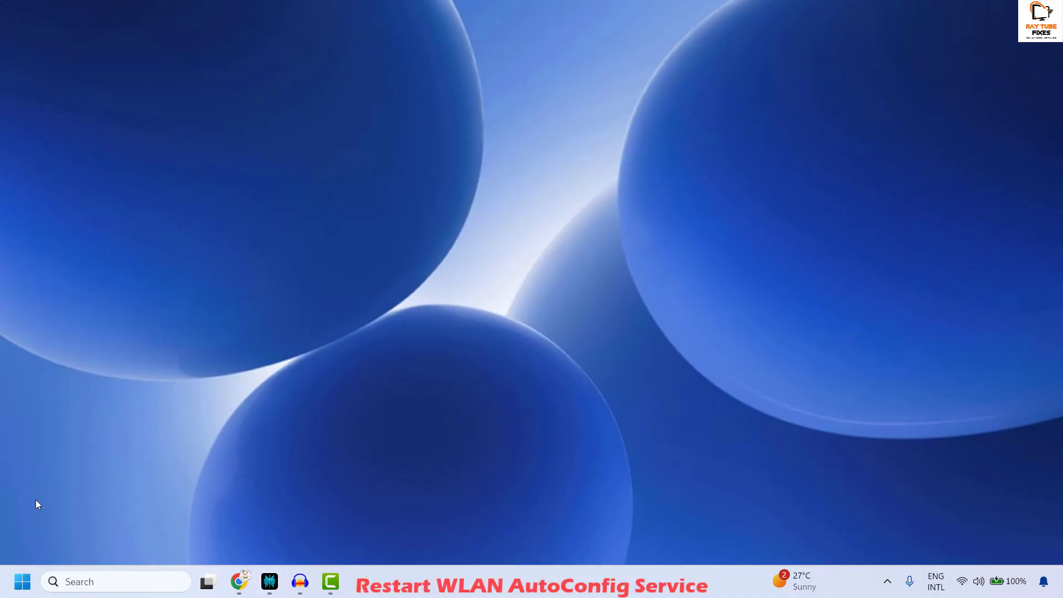
type("servive")
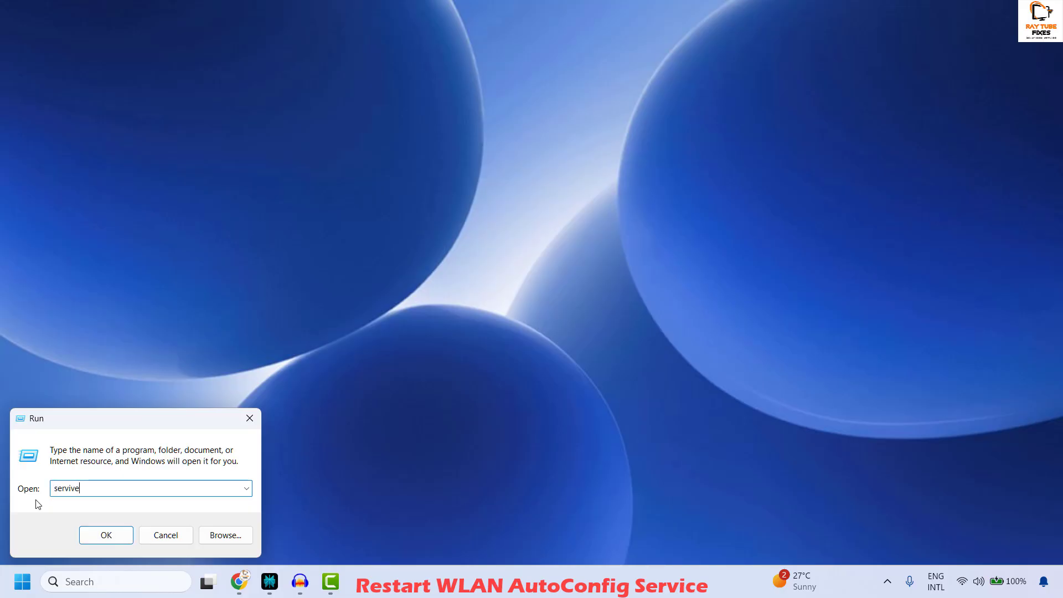
key("BackSpace")
key("BackSpace")
type("ces.msc")
key("Return")
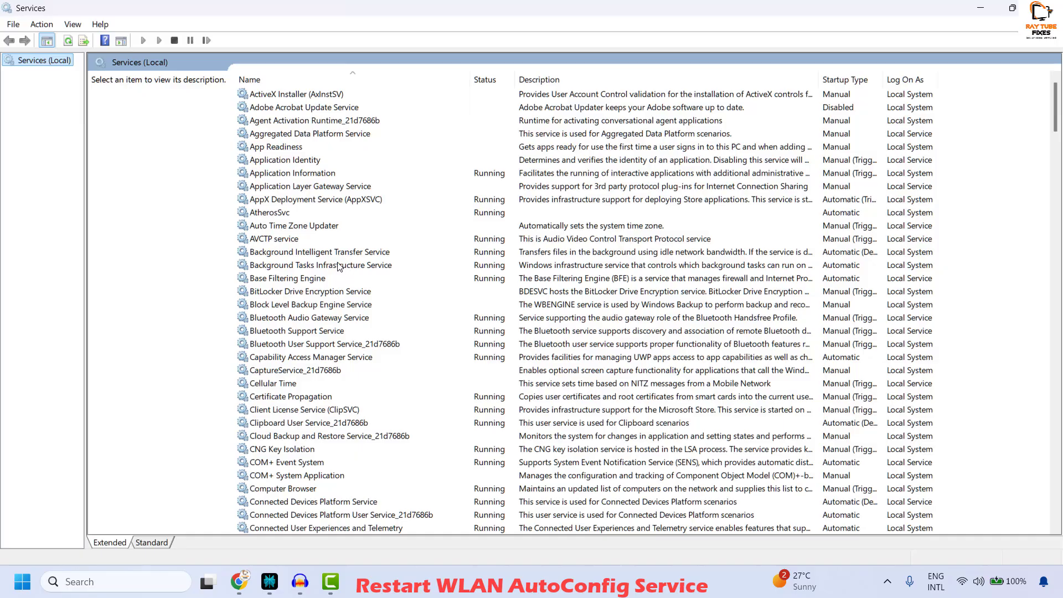
- Set the startup type of the WLAN AutoConfig service to Automatic in its properties and apply the setting
left_click(281, 269)
type("wlan")
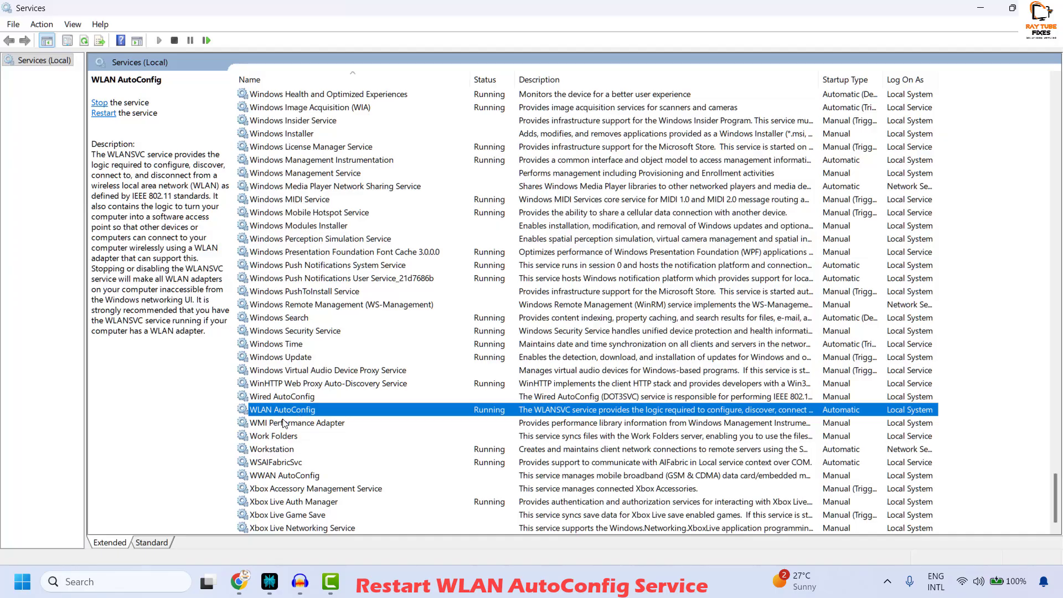
right_click(287, 414)
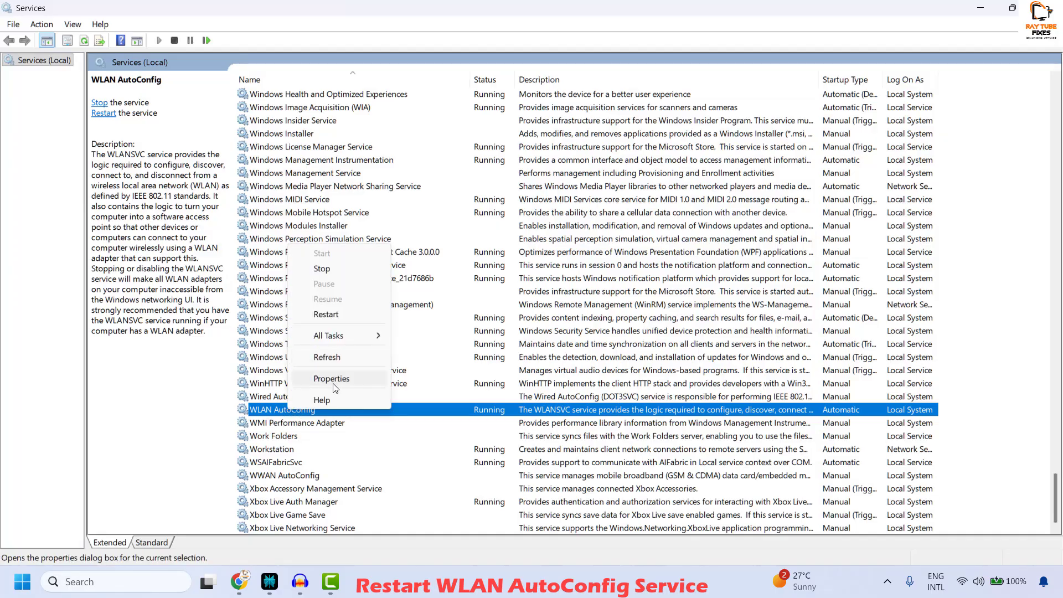
left_click(349, 385)
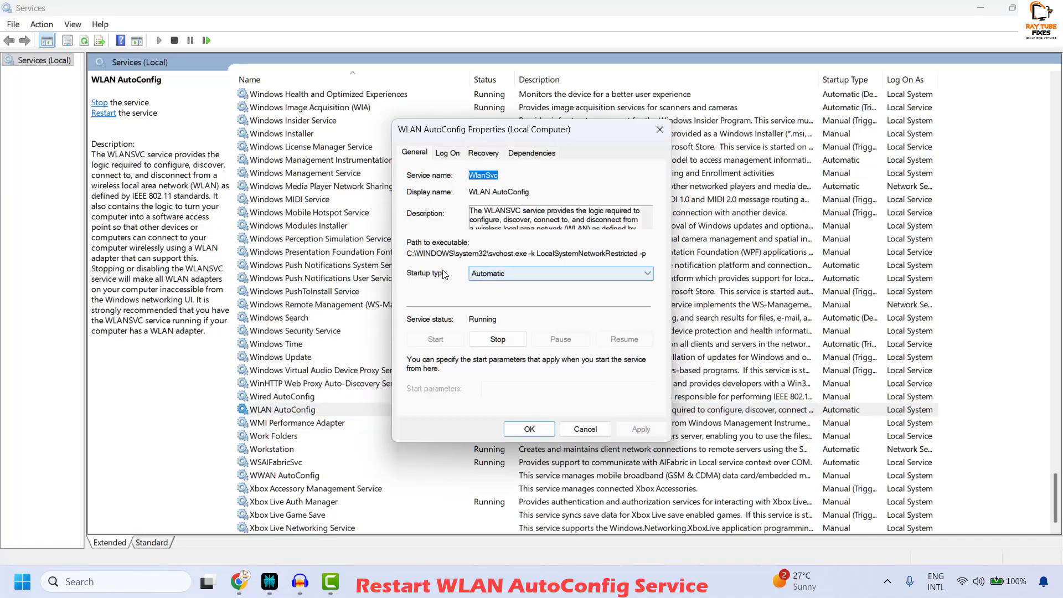
left_click(507, 274)
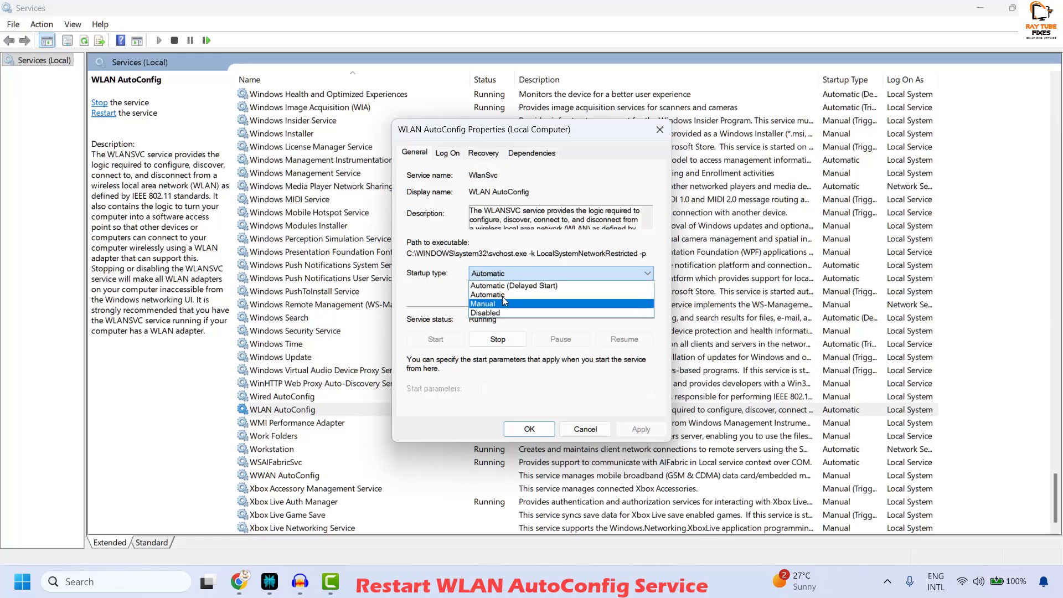
left_click(513, 295)
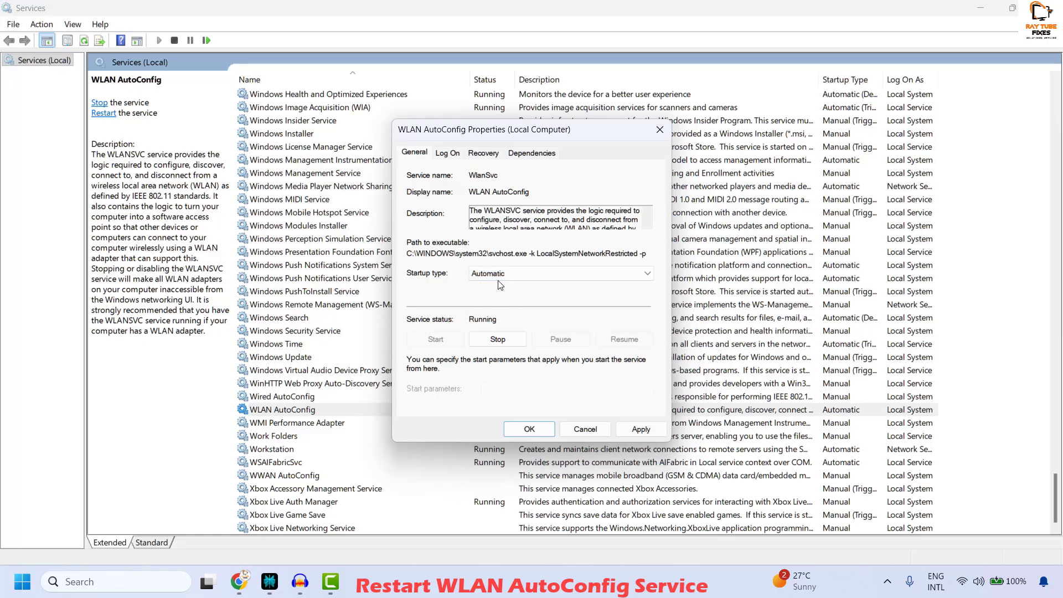
left_click(654, 430)
left_click(530, 430)
- Restart the WLAN AutoConfig service and close the Services console
left_click(265, 412)
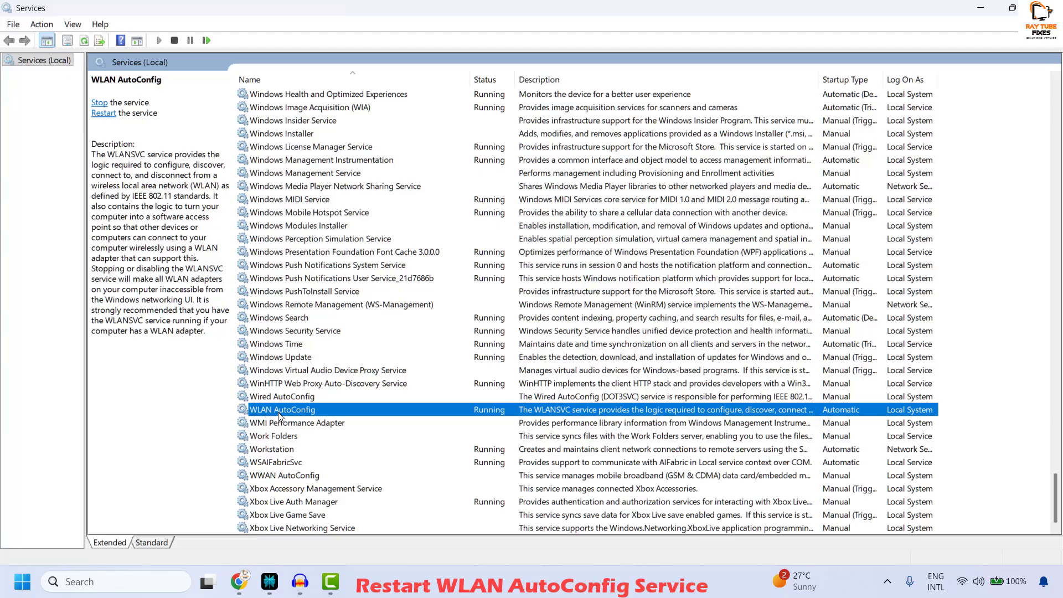
right_click(279, 413)
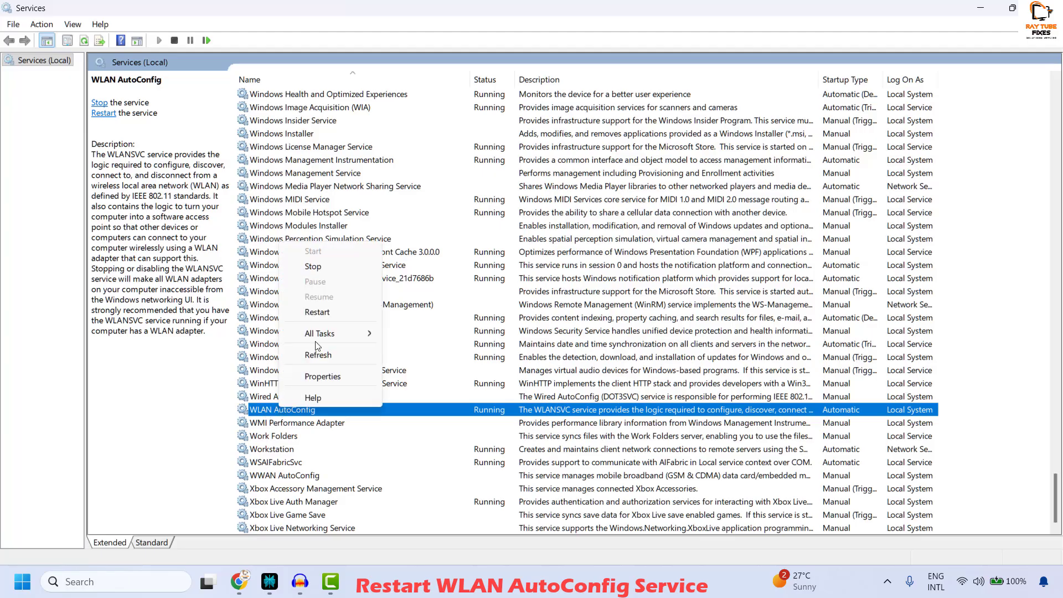
left_click(318, 312)
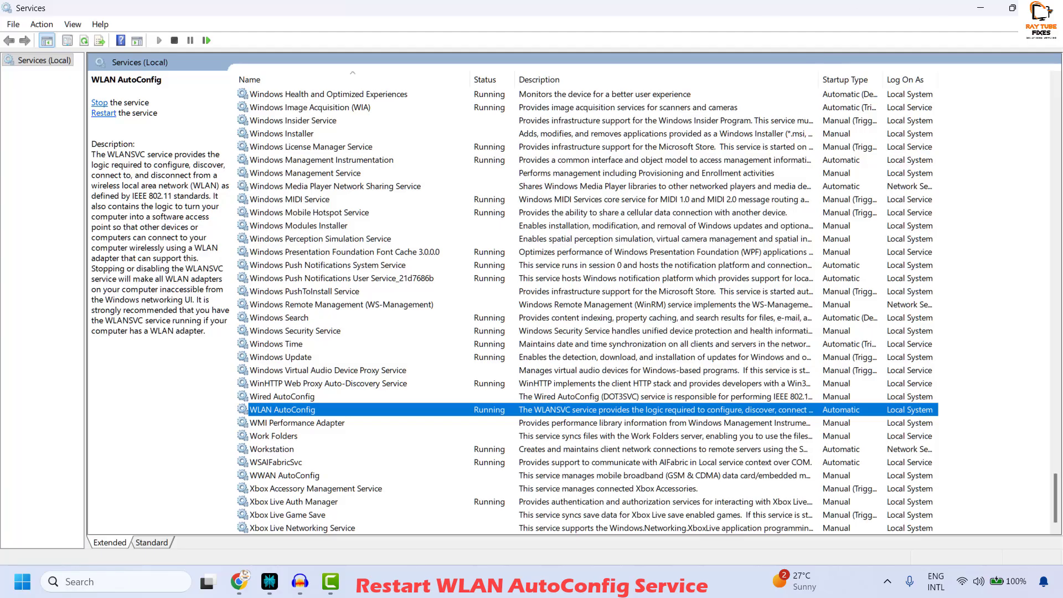
left_click(1044, 8)
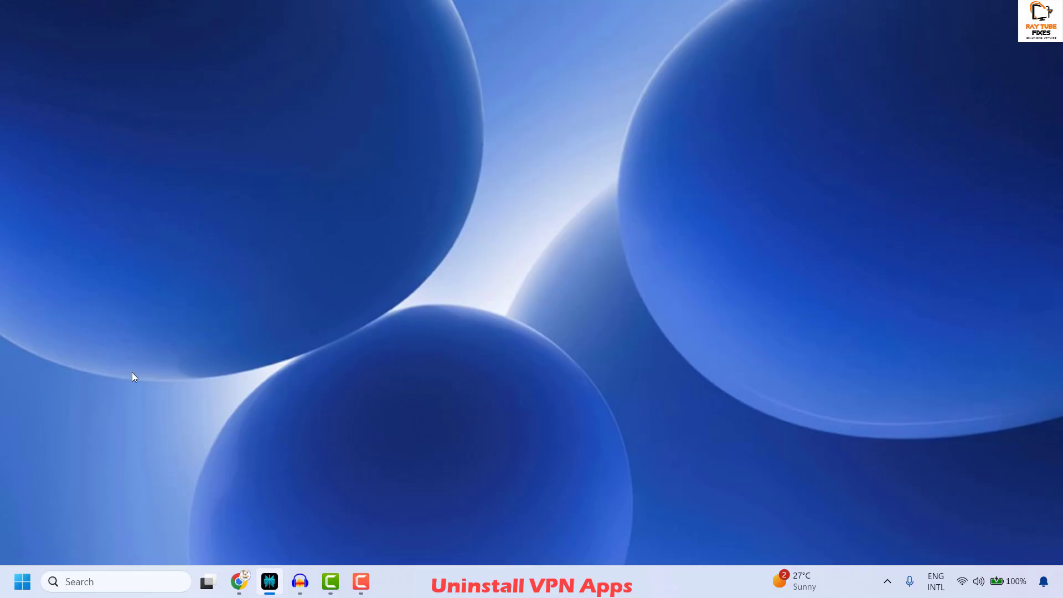
- Open the Installed apps page of the Apps section in Windows Settings
right_click(21, 591)
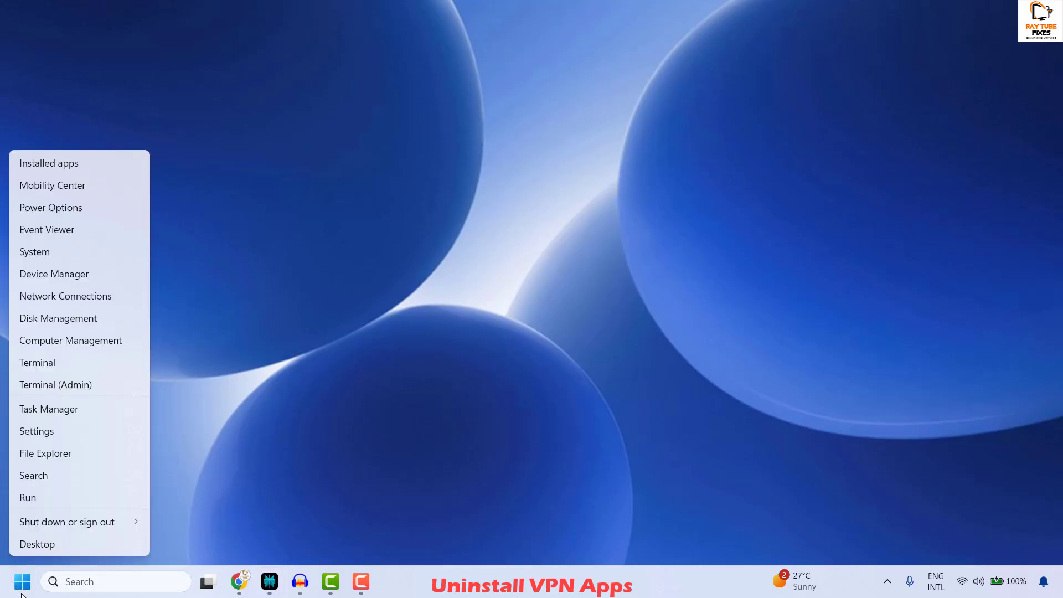
left_click(55, 432)
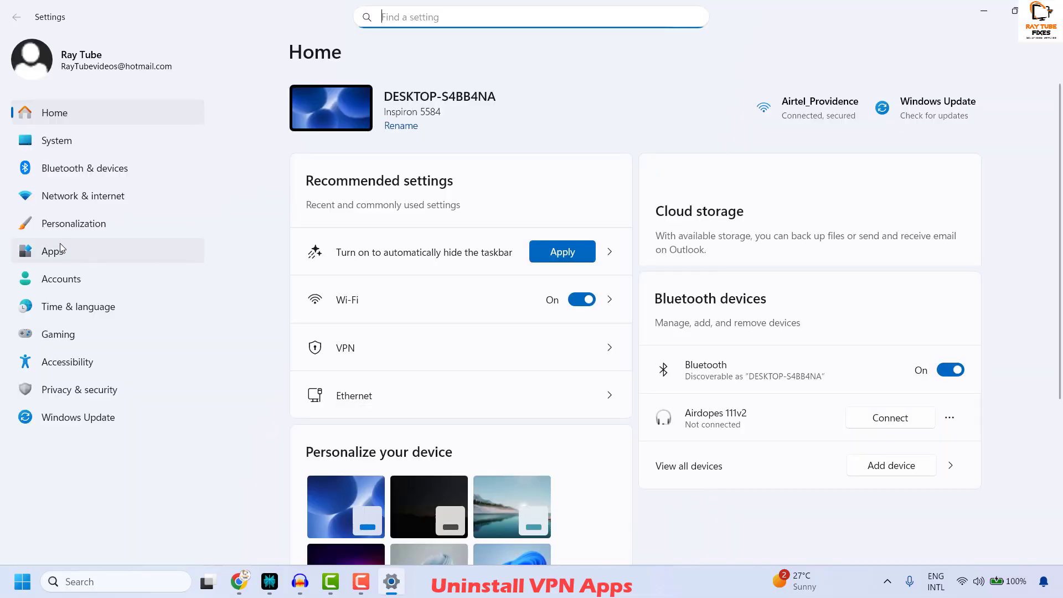
left_click(61, 246)
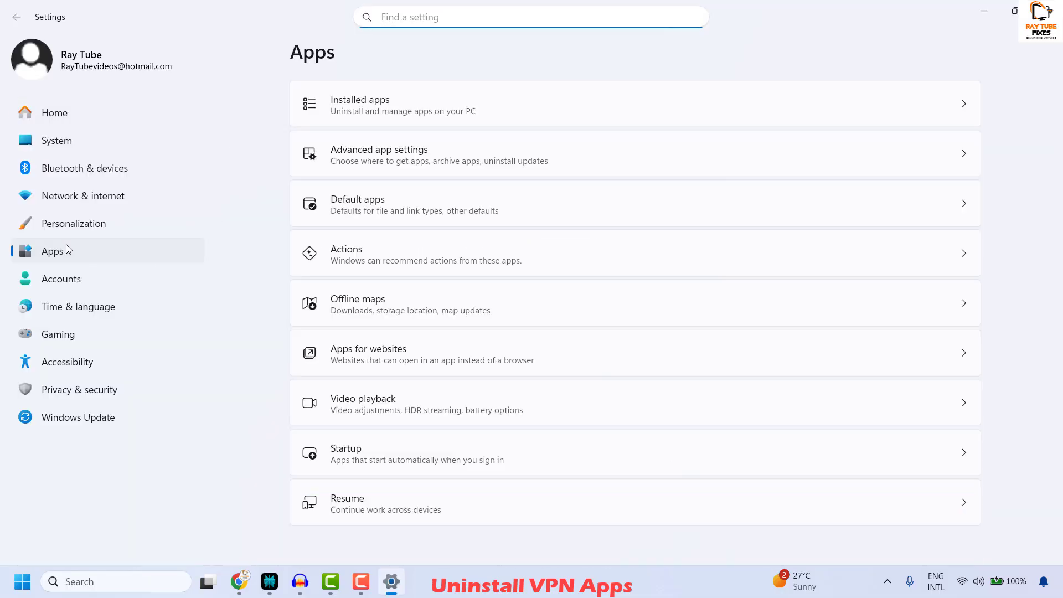
left_click(365, 115)
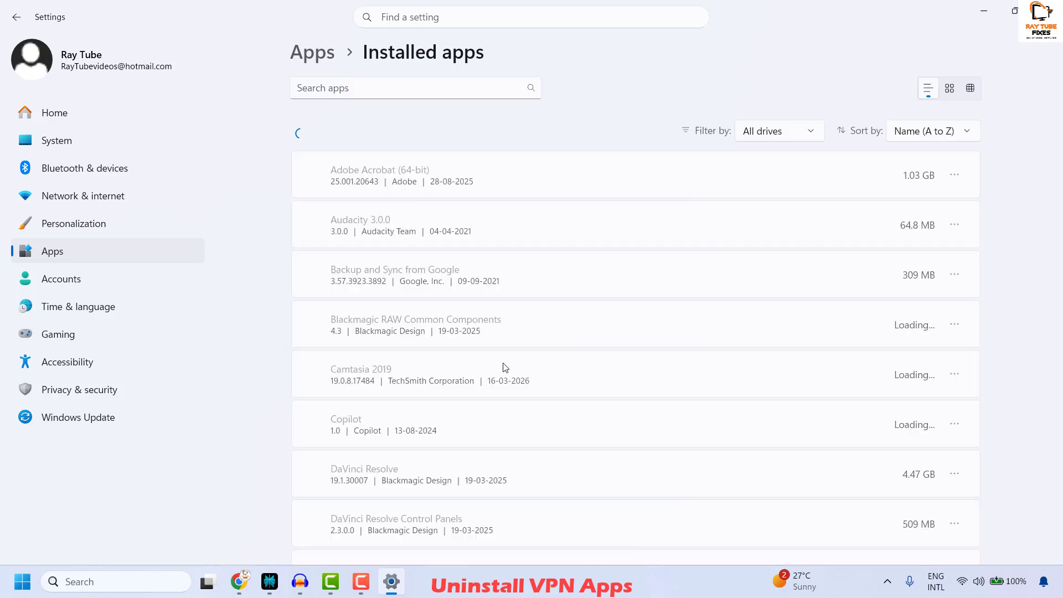
- Look through the installed apps for VPN software and open the options of the Intel(R) Chipset Device Software entry
scroll(464, 363, "down", 3)
scroll(464, 363, "down", 15)
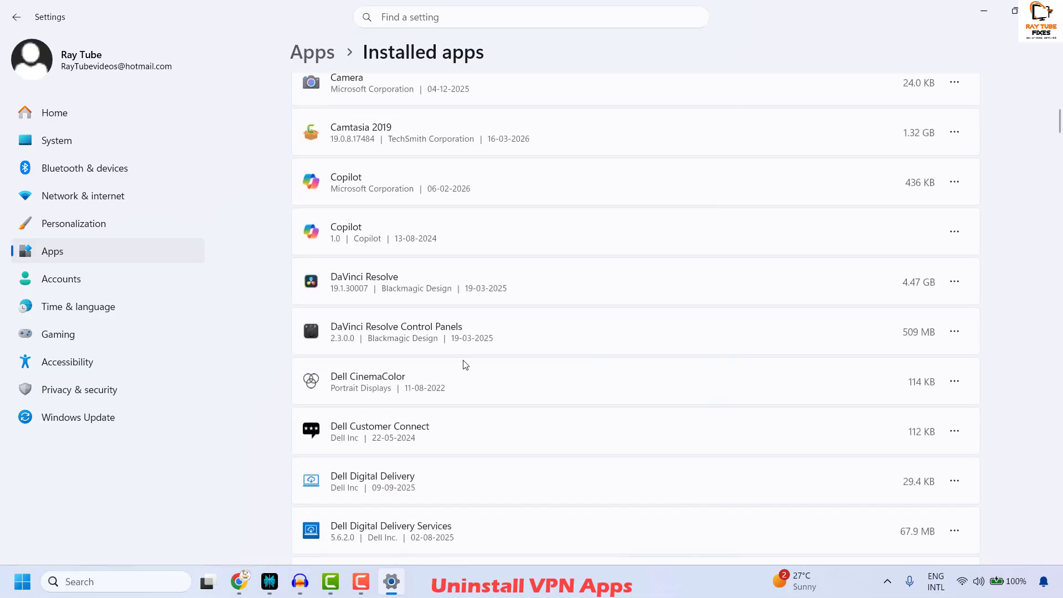
scroll(446, 396, "down", 4)
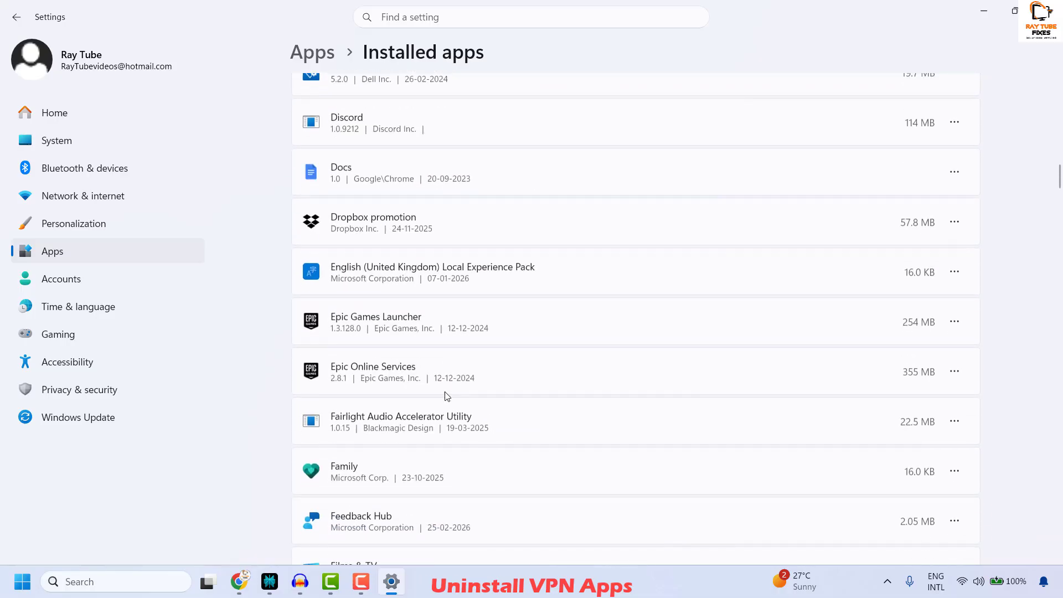
scroll(447, 395, "down", 10)
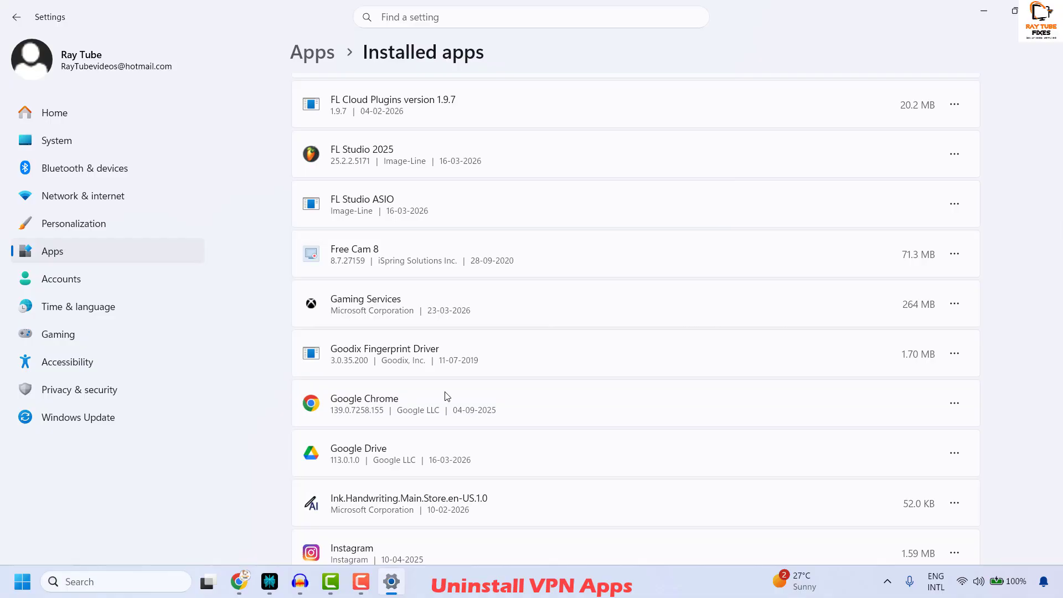
scroll(447, 397, "down", 4)
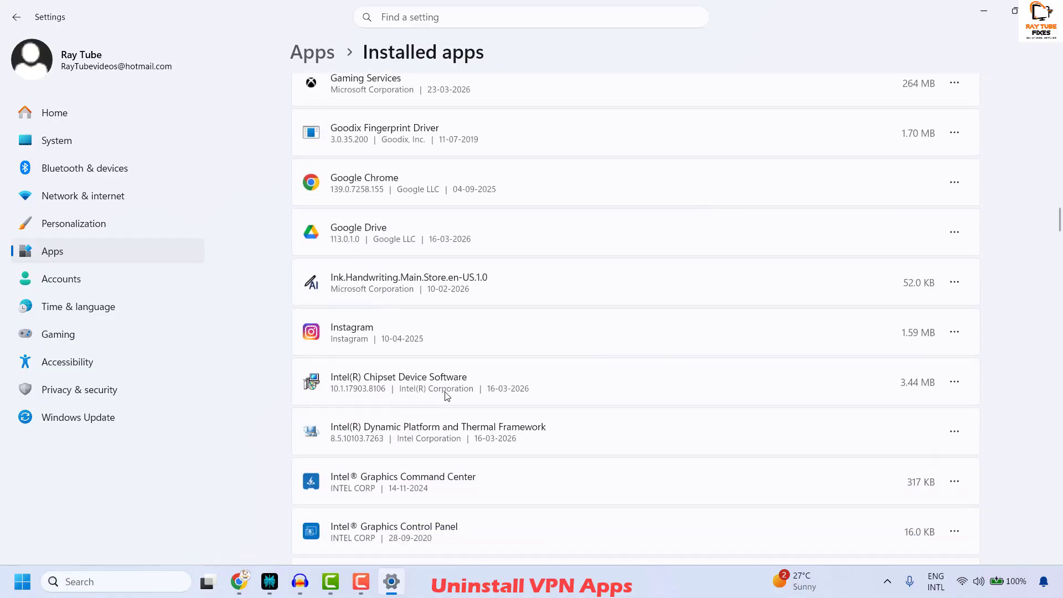
scroll(447, 395, "down", 3)
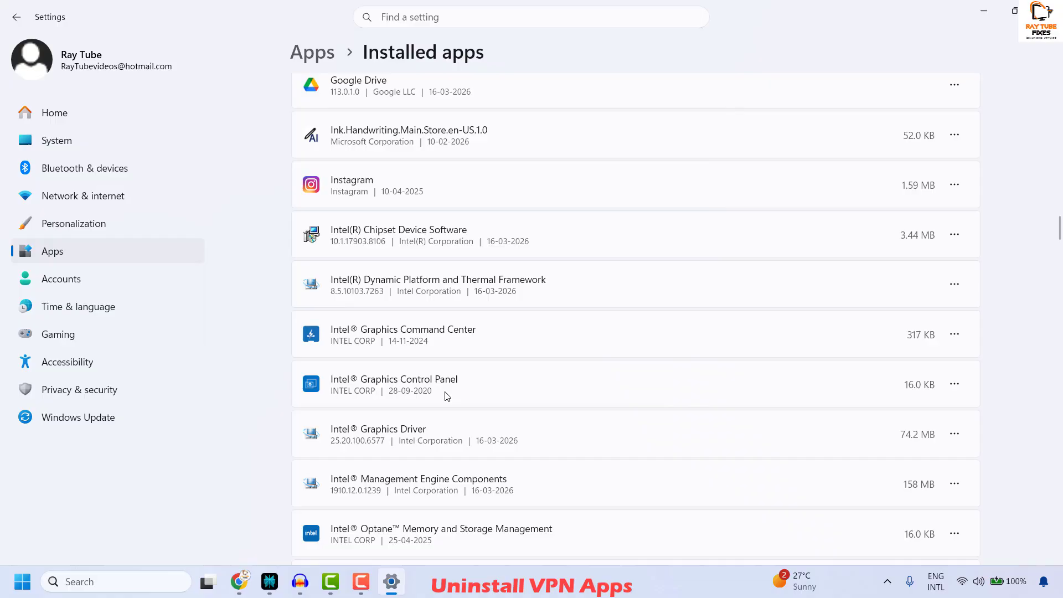
left_click(955, 234)
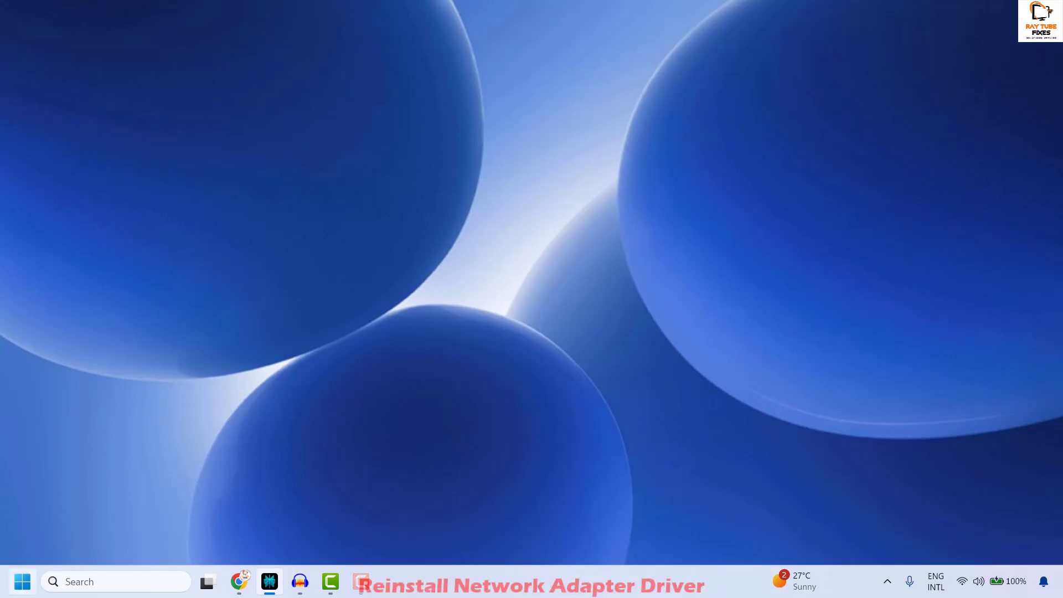
- Open Device Manager in a maximized window and expand the Network adapters category
right_click(24, 582)
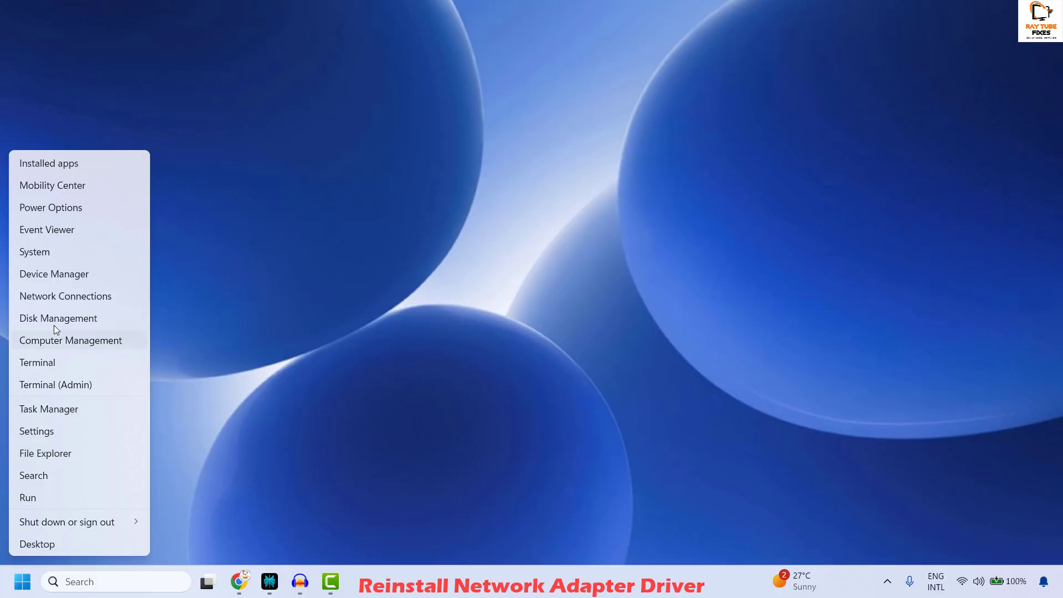
left_click(64, 276)
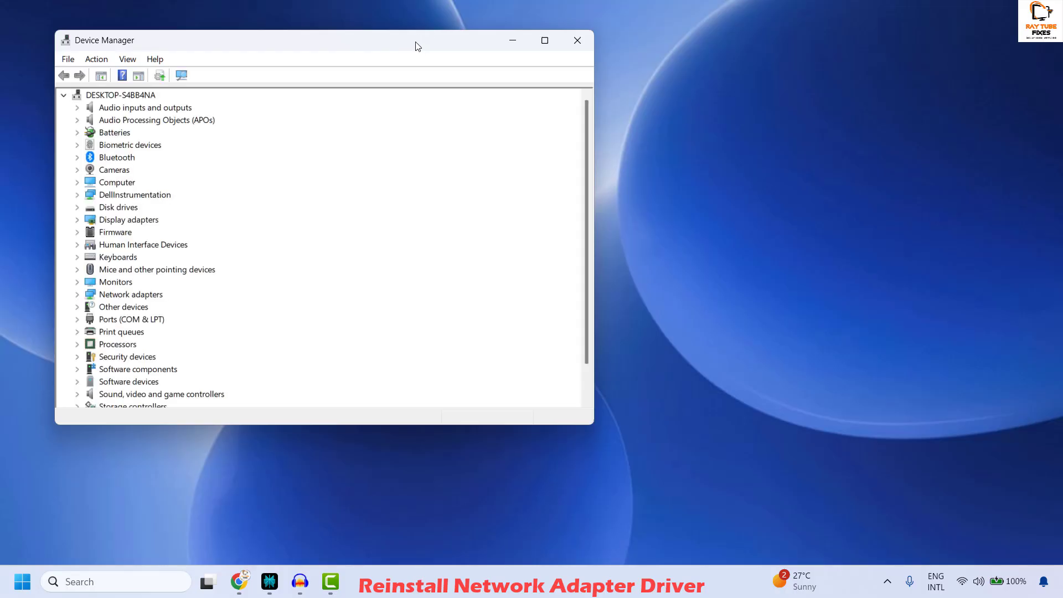
double_click(417, 42)
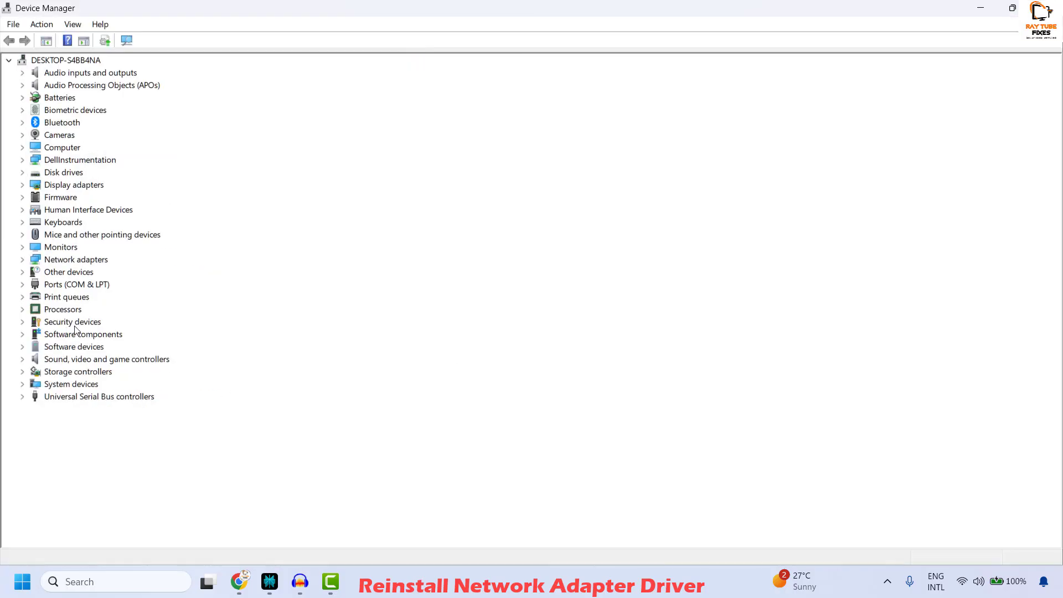
left_click(24, 259)
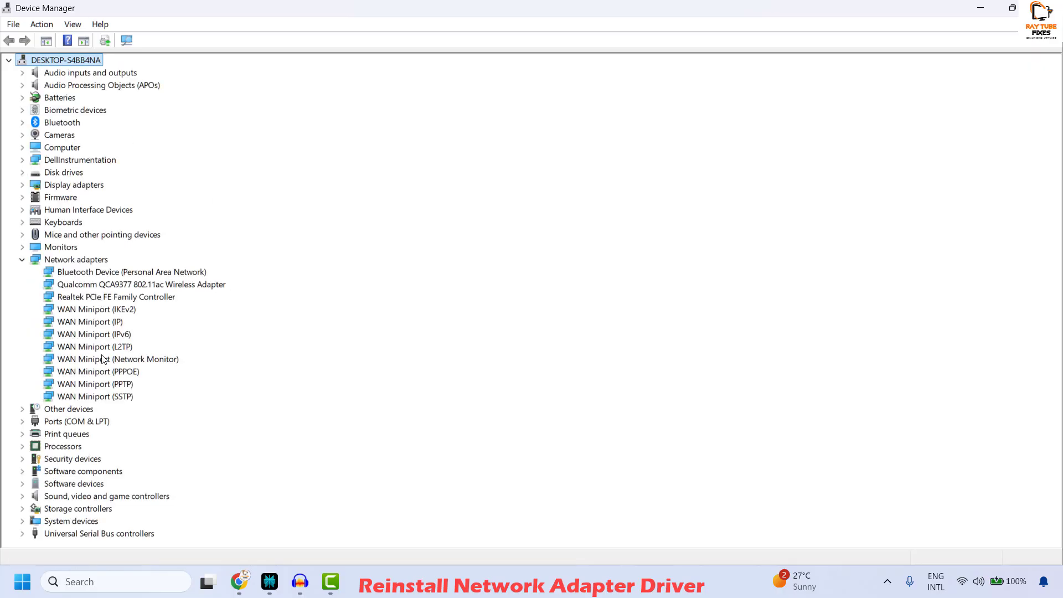
right_click(87, 288)
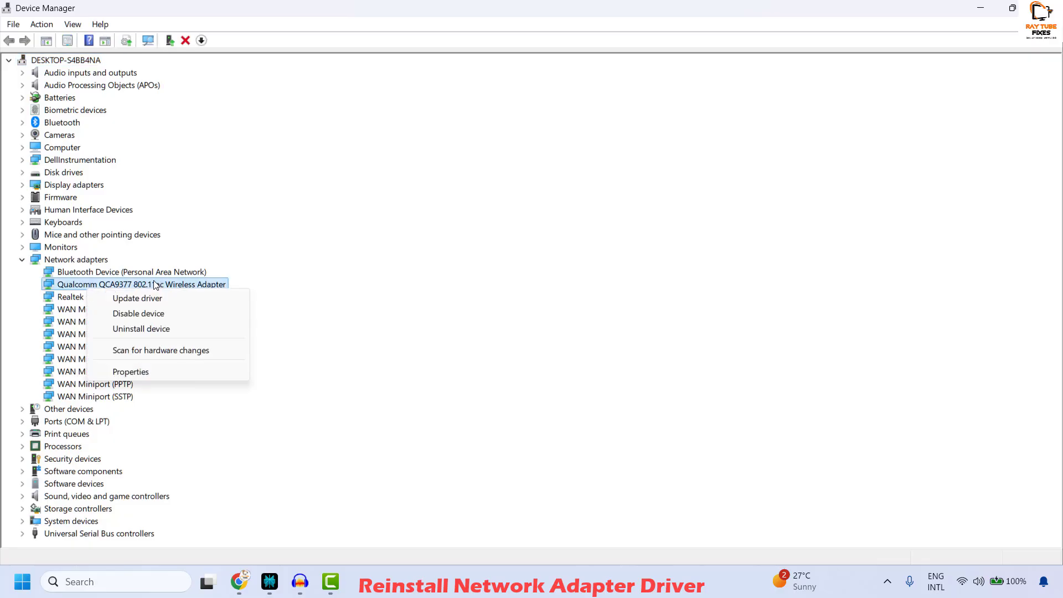
left_click(70, 290)
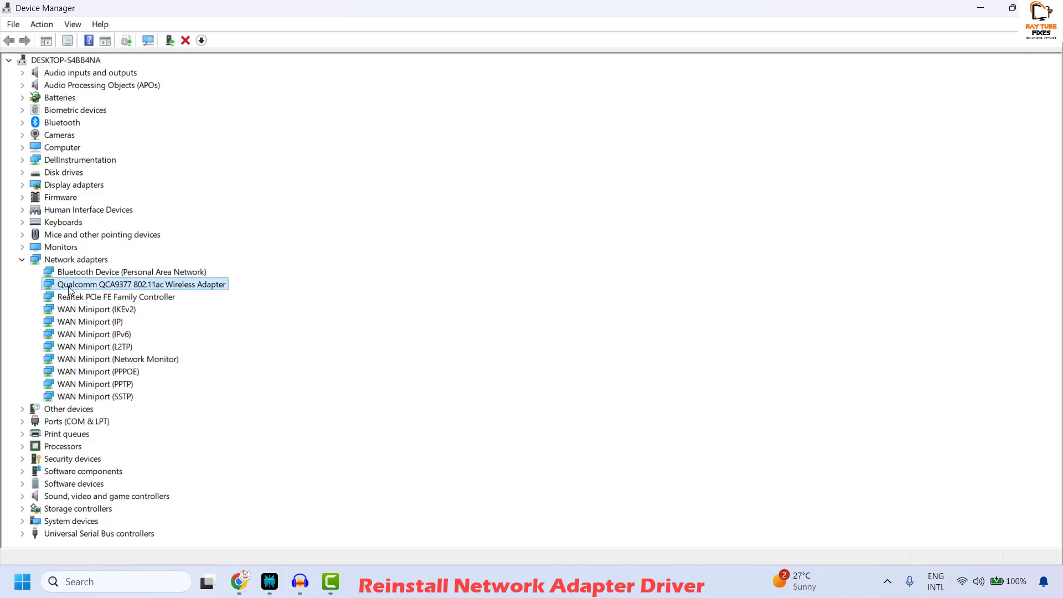
right_click(81, 283)
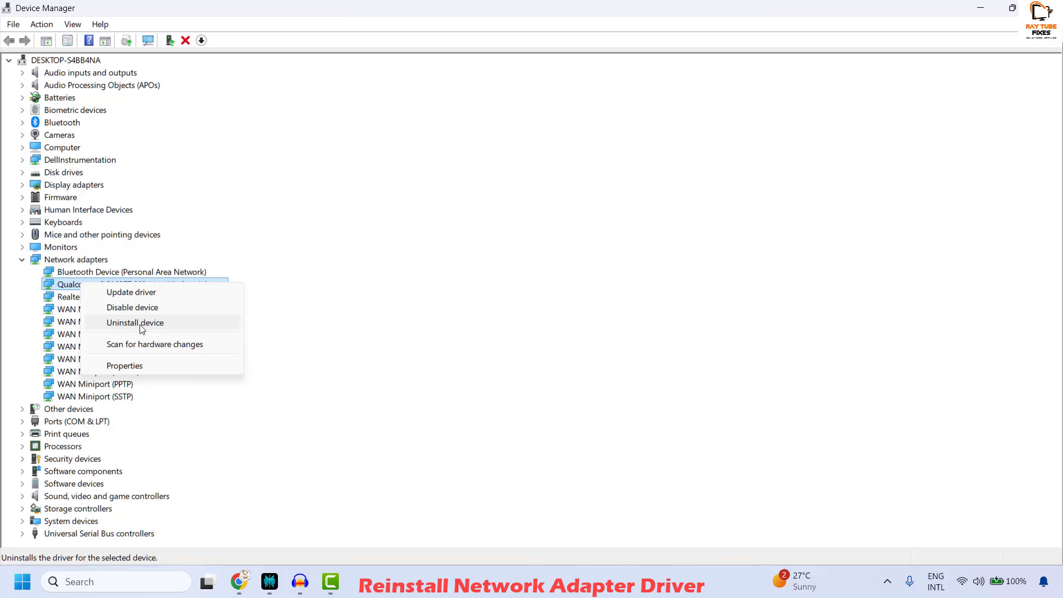
key("Escape")
- Scan for hardware changes from the Network adapters category
right_click(87, 262)
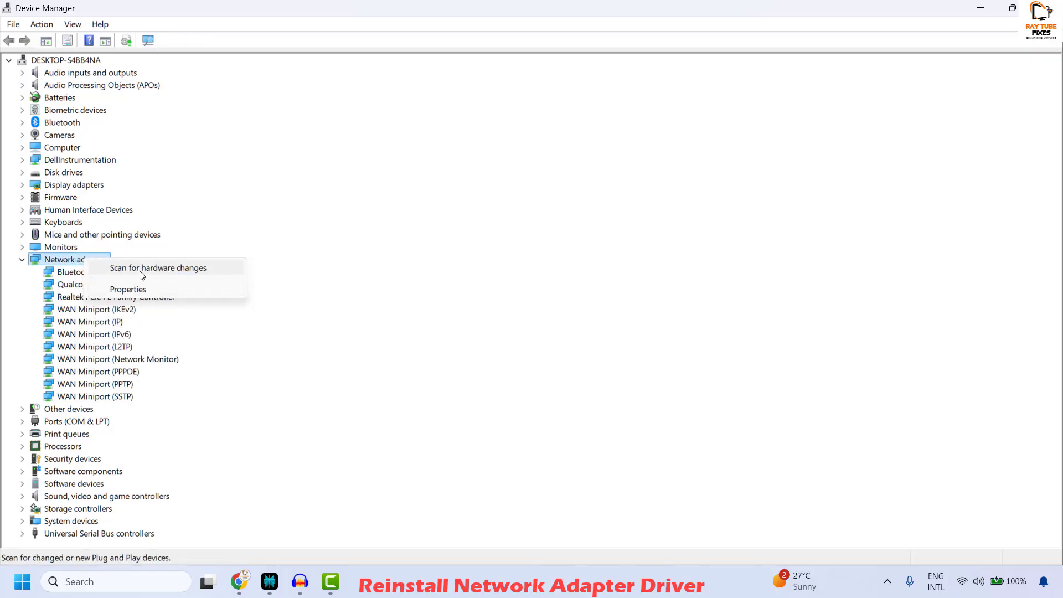
left_click(142, 268)
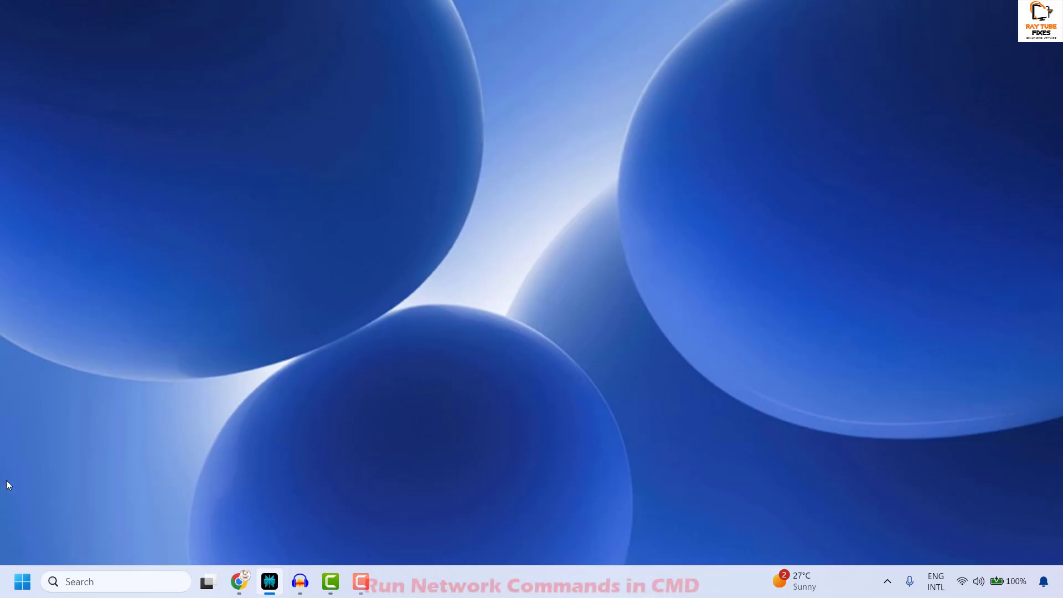
- Open Command Prompt as administrator and move its window toward the middle of the desktop
left_click(91, 579)
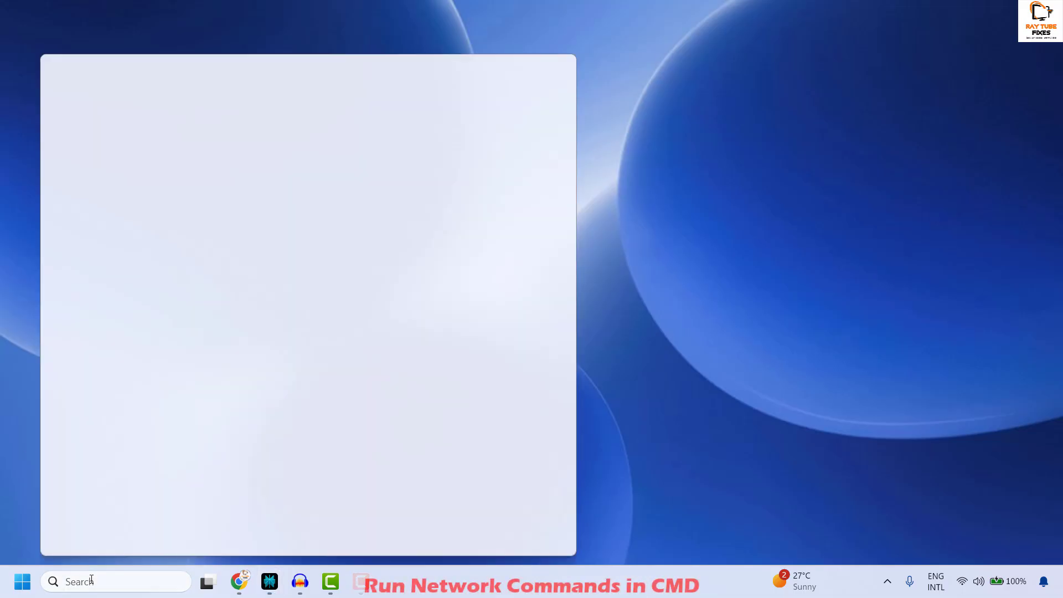
type("co")
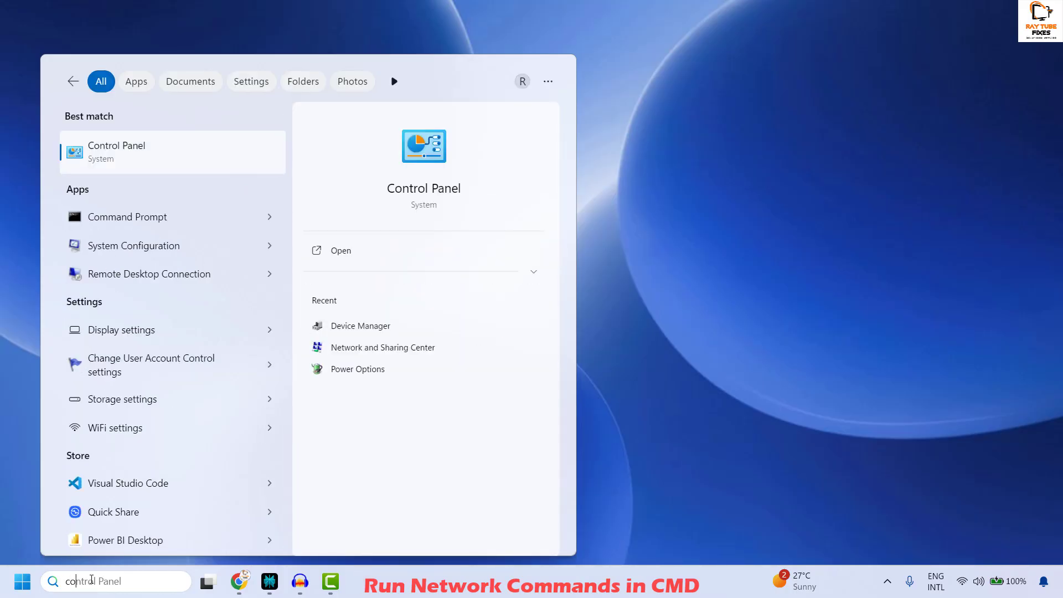
type("mmand")
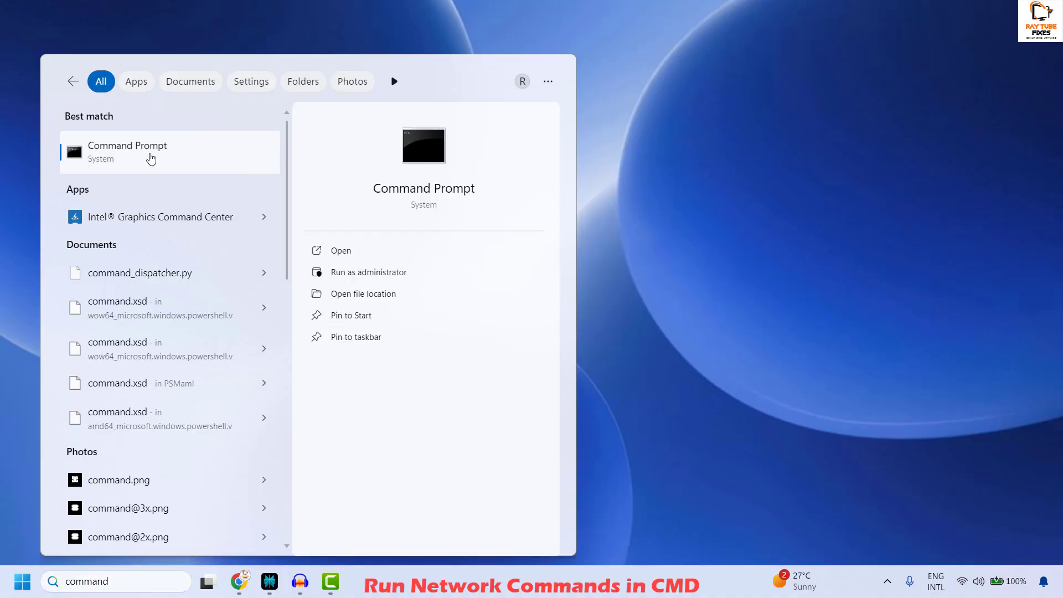
right_click(151, 159)
left_click(216, 171)
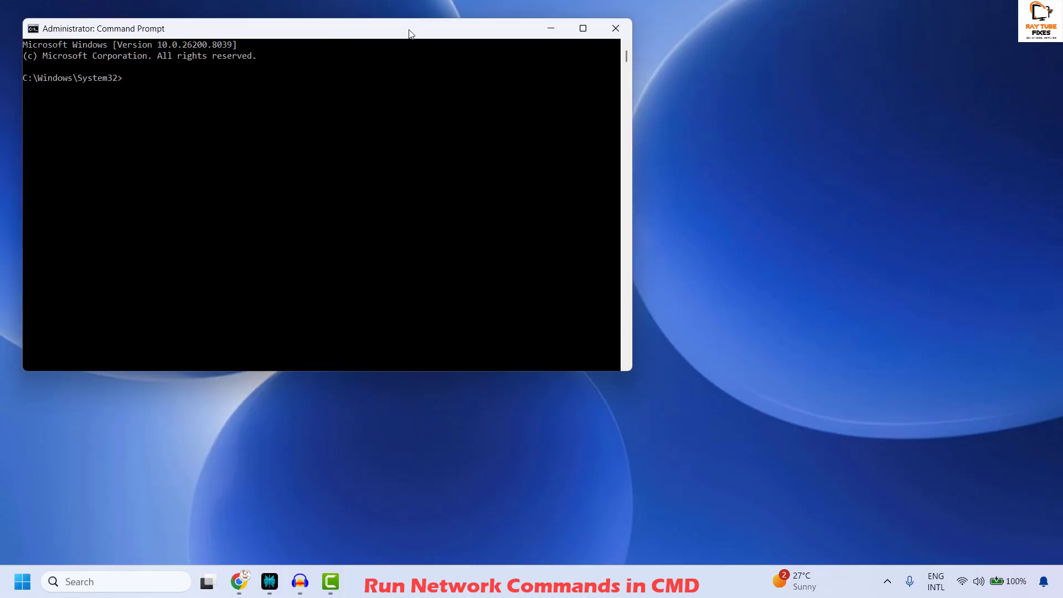
left_click_drag(413, 39, 603, 126)
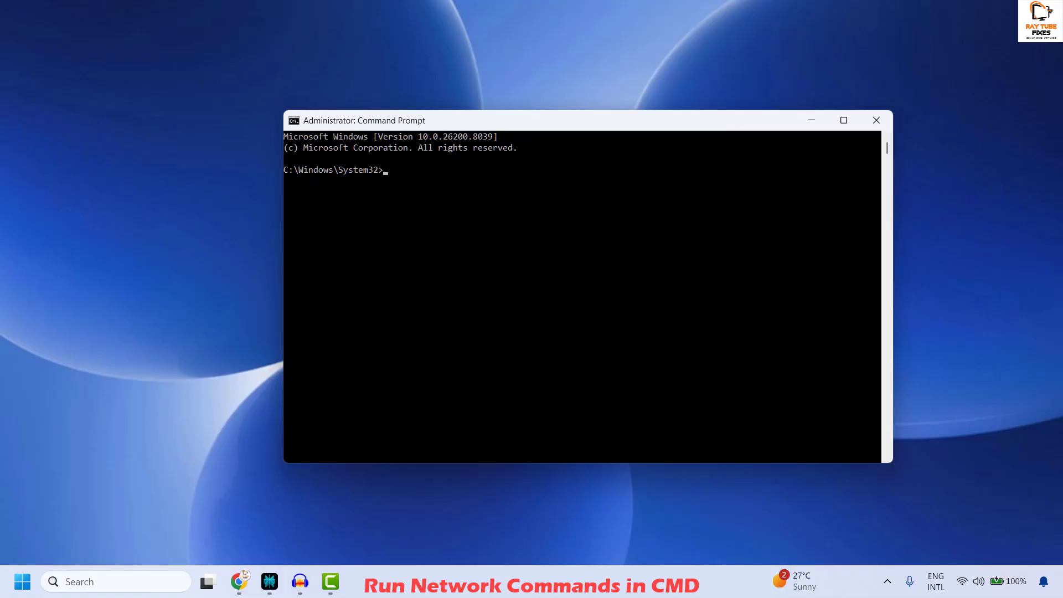
- Reset the Winsock catalog by running netsh winsock reset in the elevated Command Prompt
key("alt+Tab")
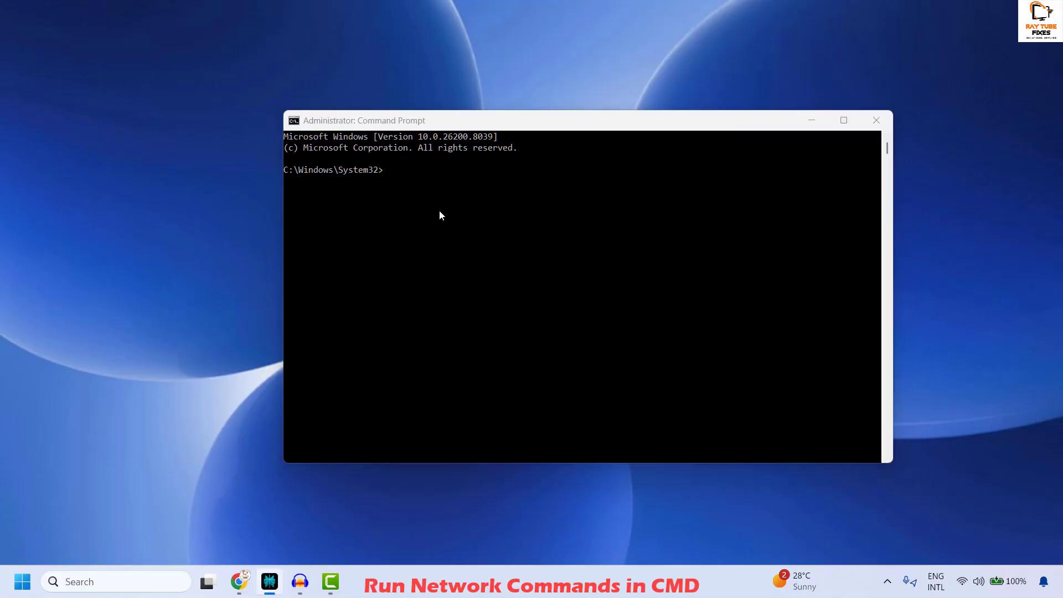
left_click(389, 172)
type("netsh winsock reset")
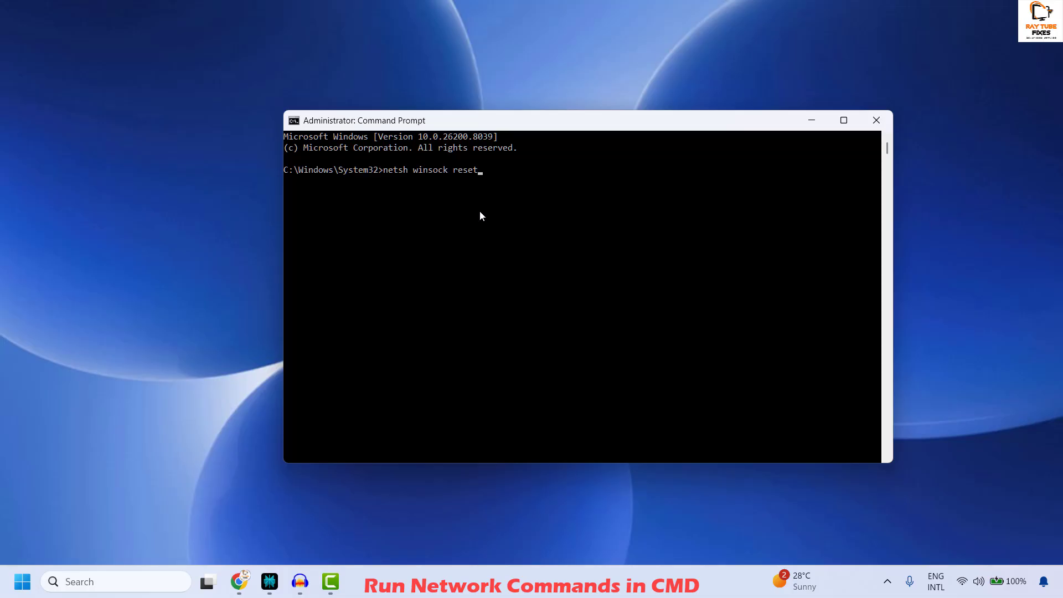
key("Return")
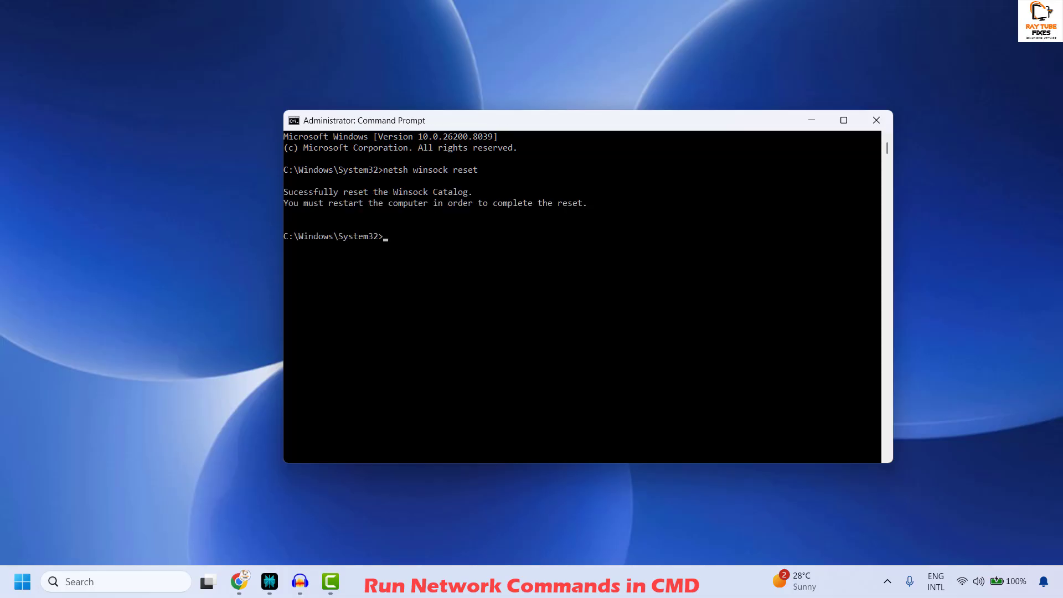
- Reset the TCP/IP stack by running netsh int ip reset at the command line
key("alt+Tab")
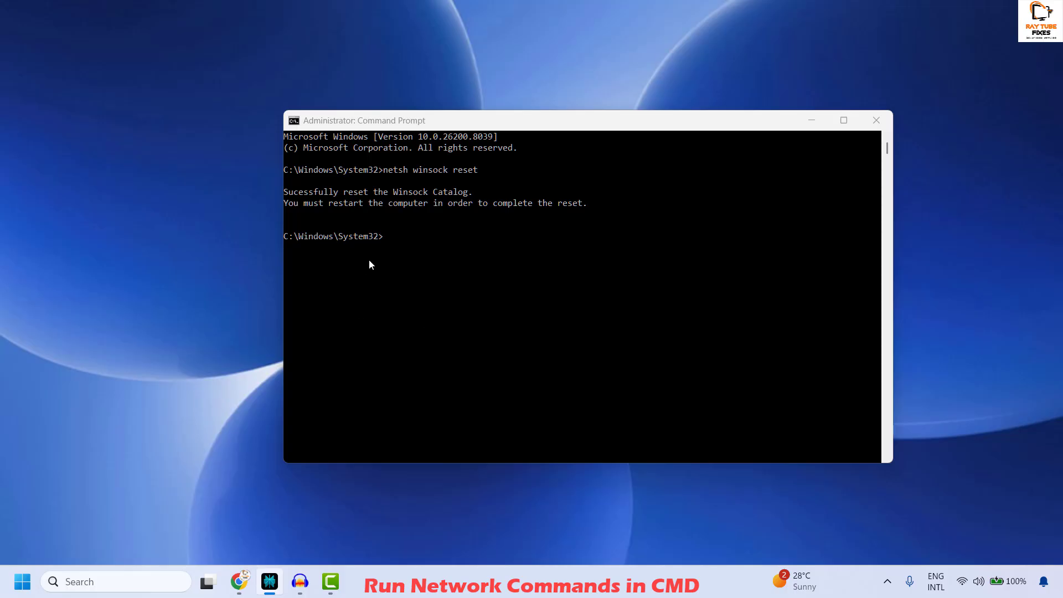
left_click(394, 237)
type("netsh int ip reset")
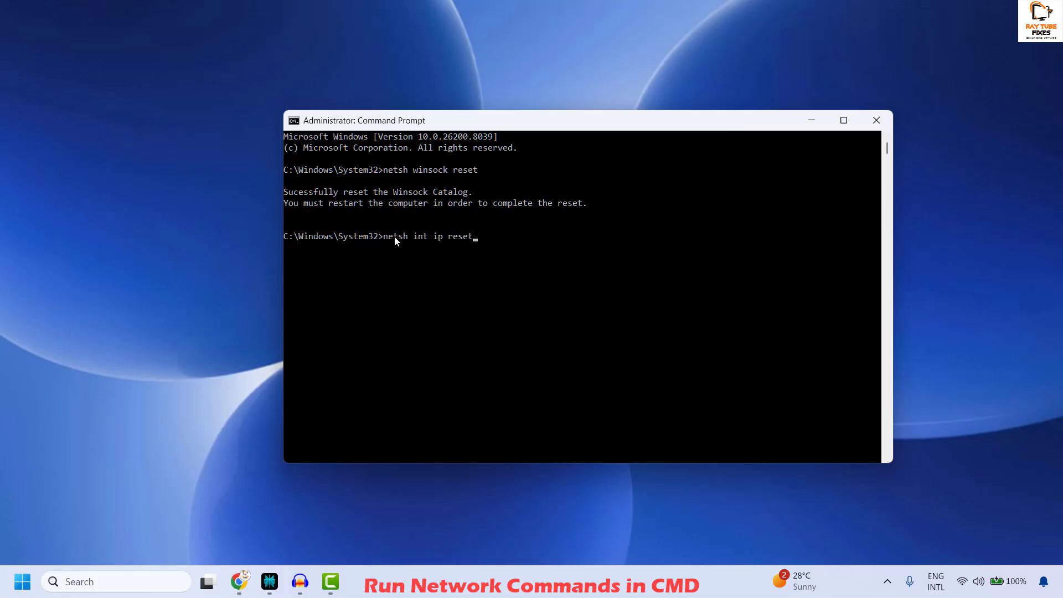
key("Return")
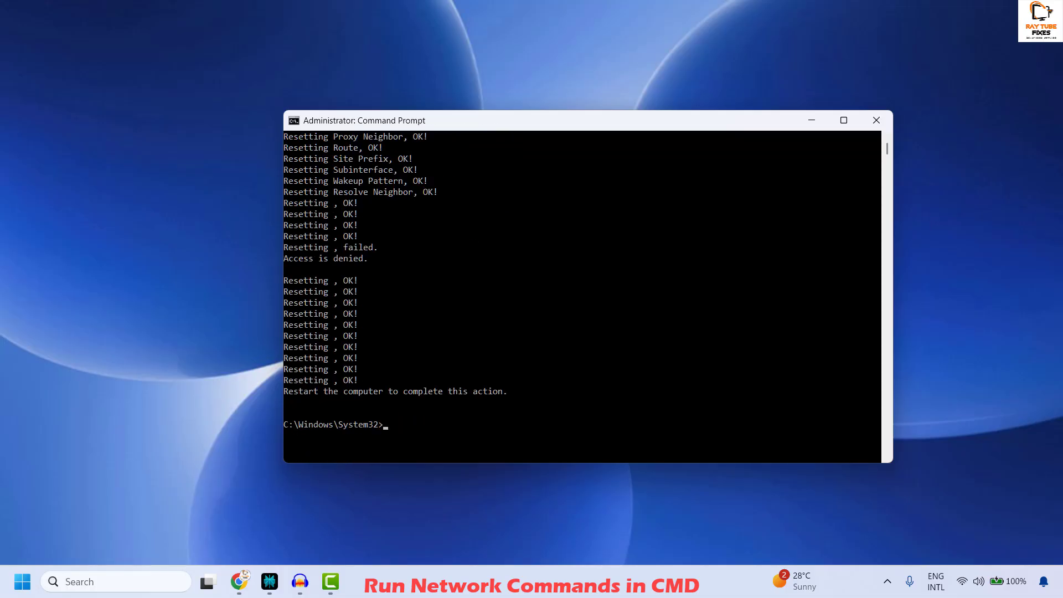
- Release the Wi-Fi adapter's current IPv4 address with the ipconfig command
key("alt+Tab")
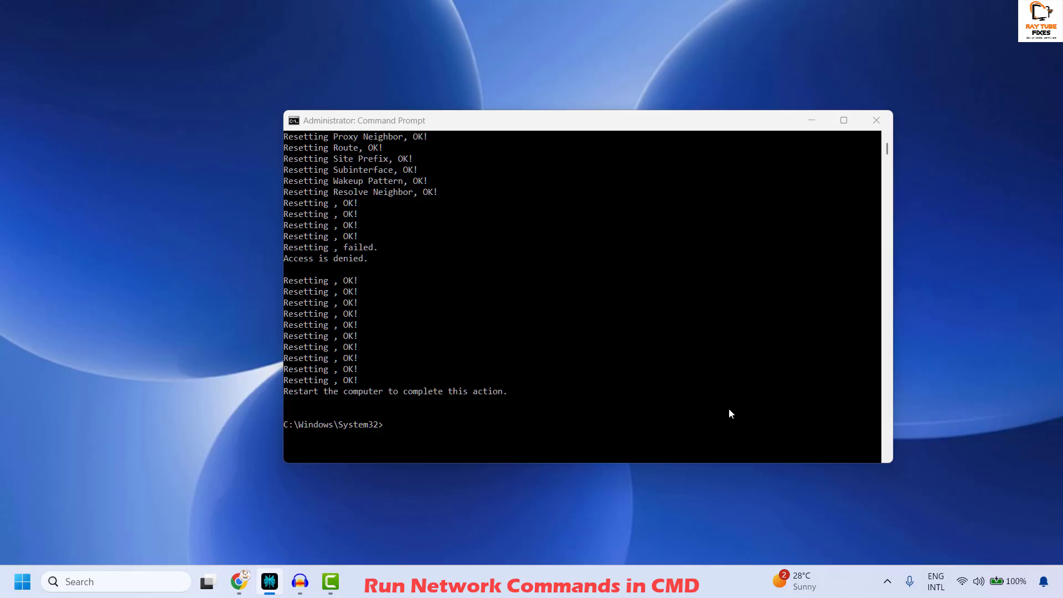
left_click(394, 426)
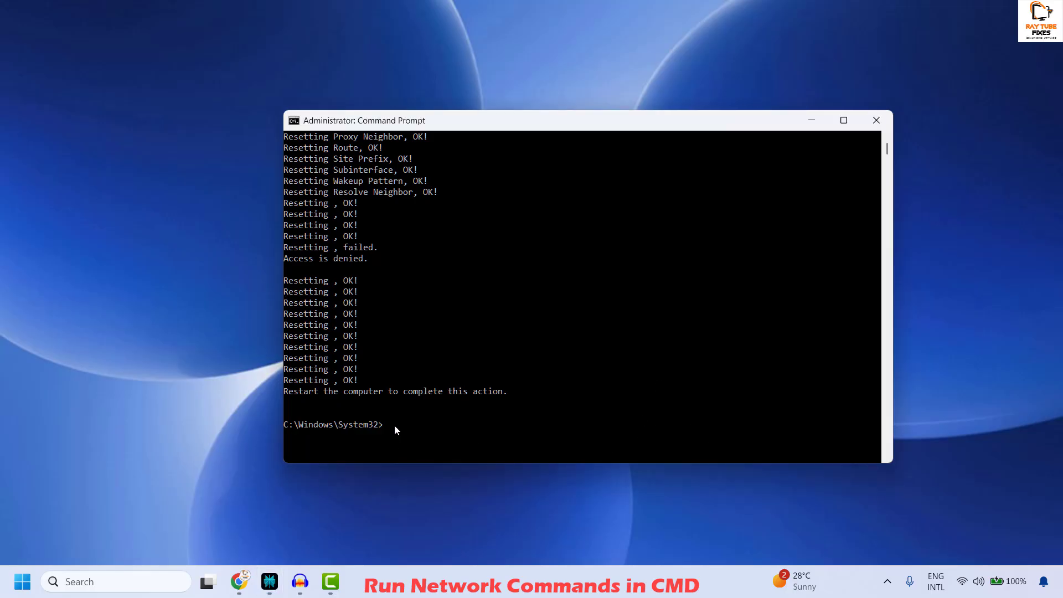
key("Return")
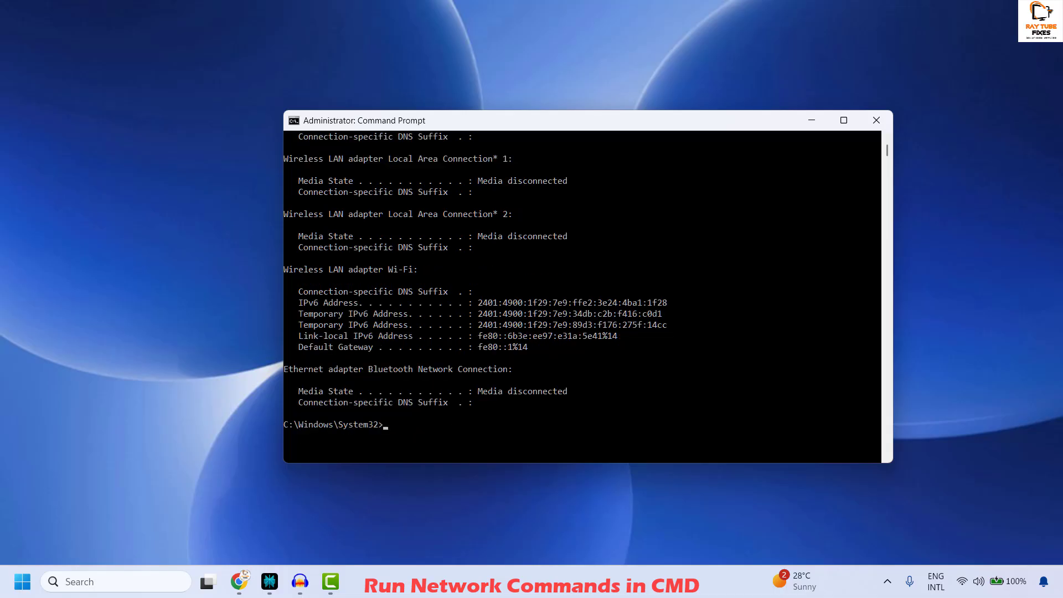
- Renew the Wi-Fi adapter's IPv4 address with the ipconfig command
key("alt+Tab")
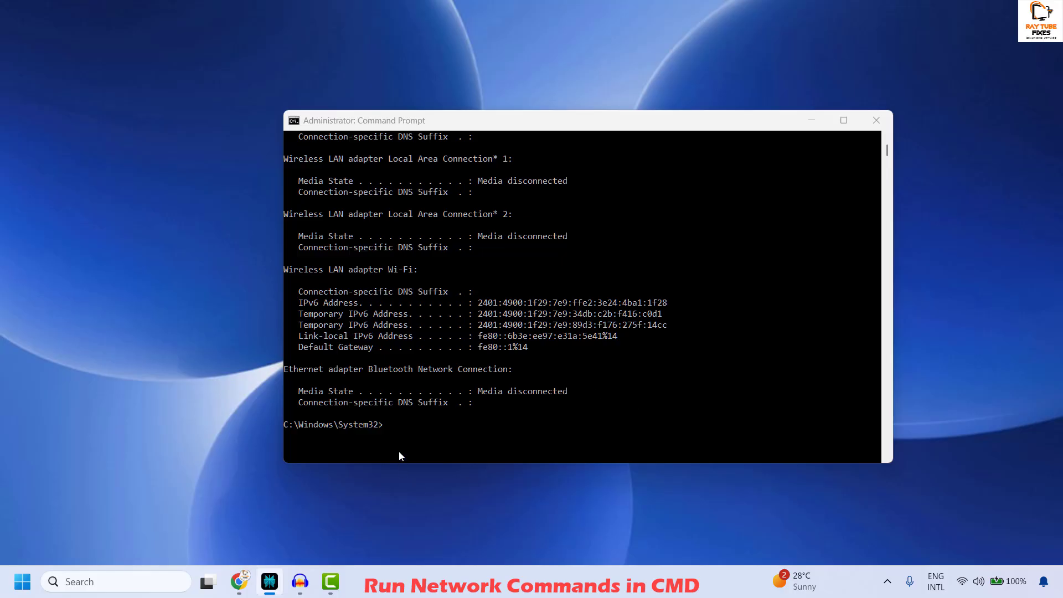
left_click(401, 432)
key("Return")
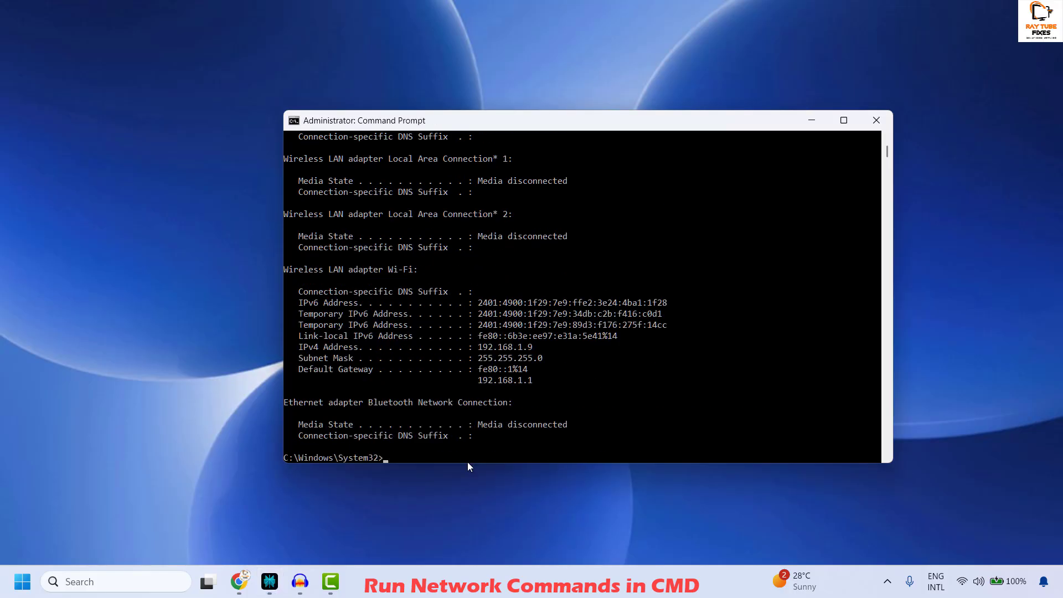
- Flush the DNS resolver cache by running ipconfig /flushdns, and close the Command Prompt window
key("alt+Tab")
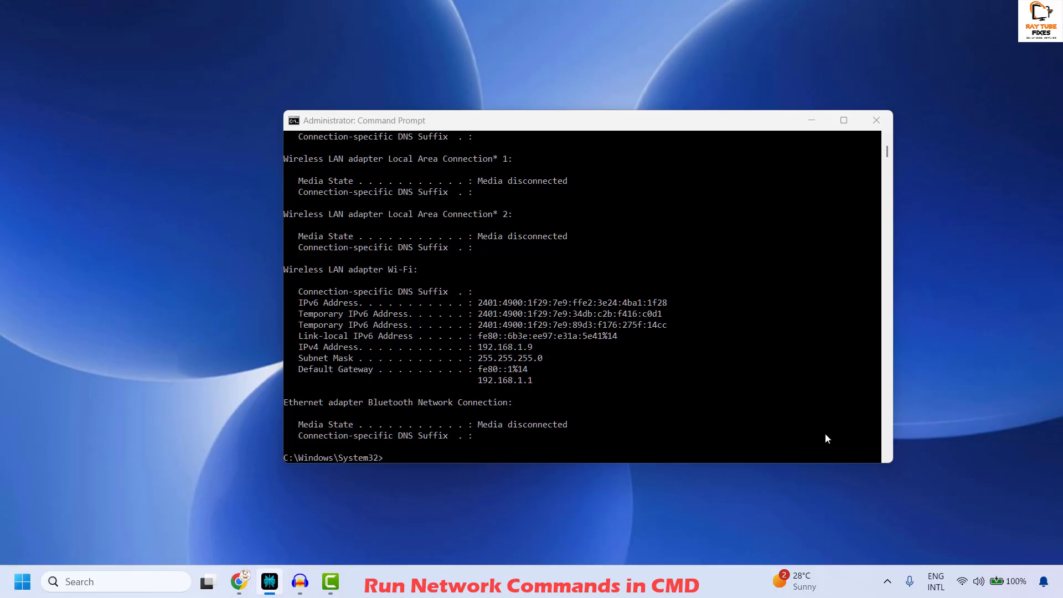
left_click(410, 460)
type("ipconfig /flushdns")
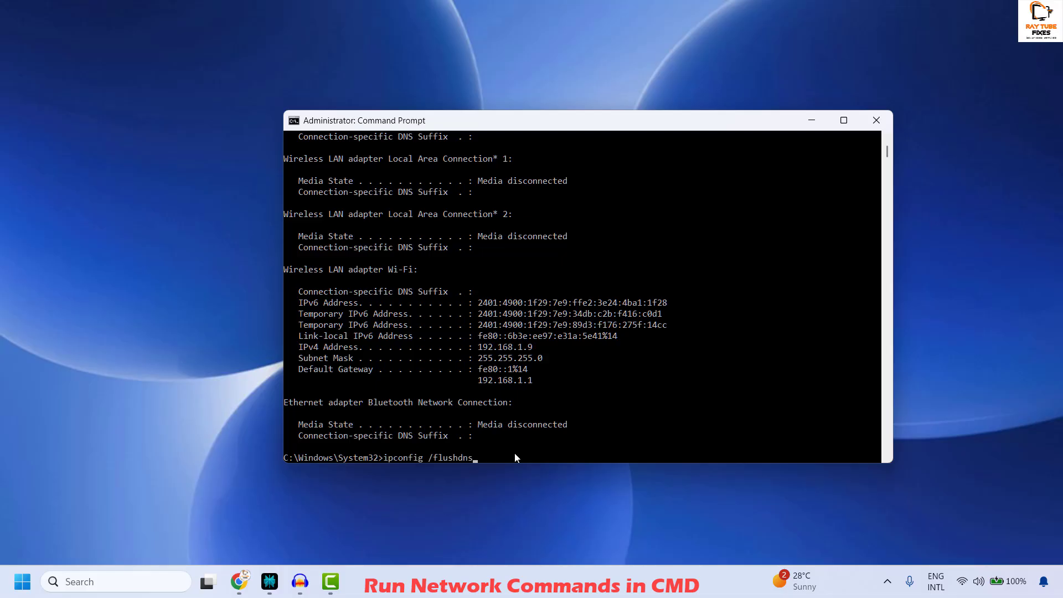
key("Return")
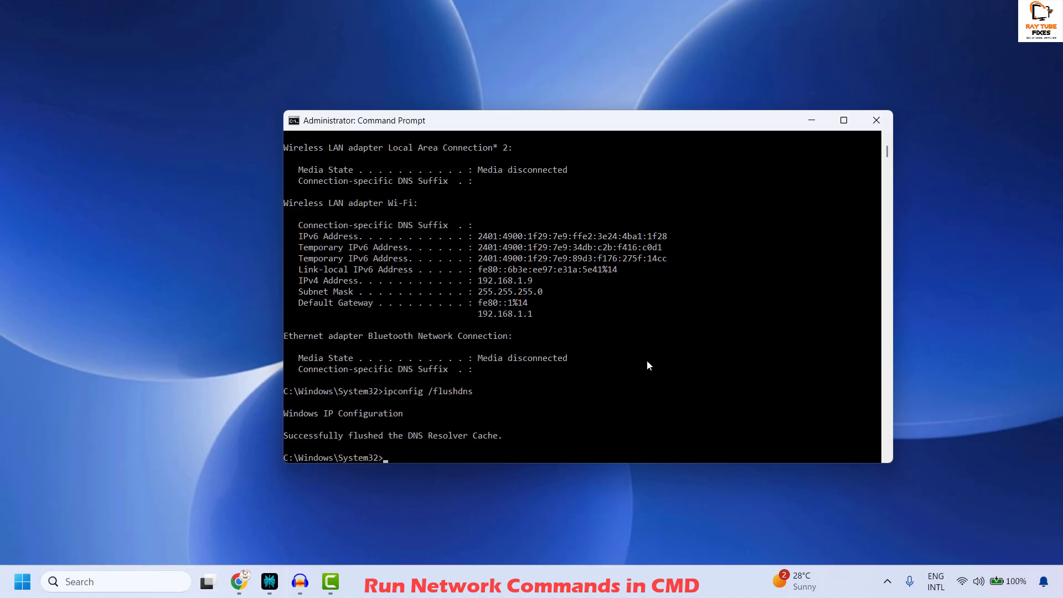
left_click(877, 120)
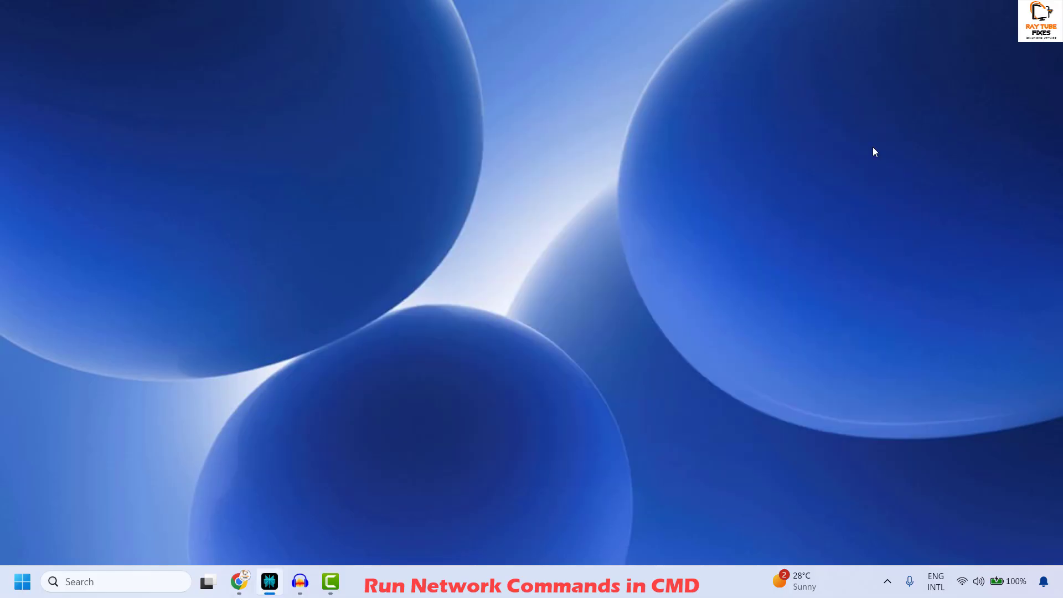